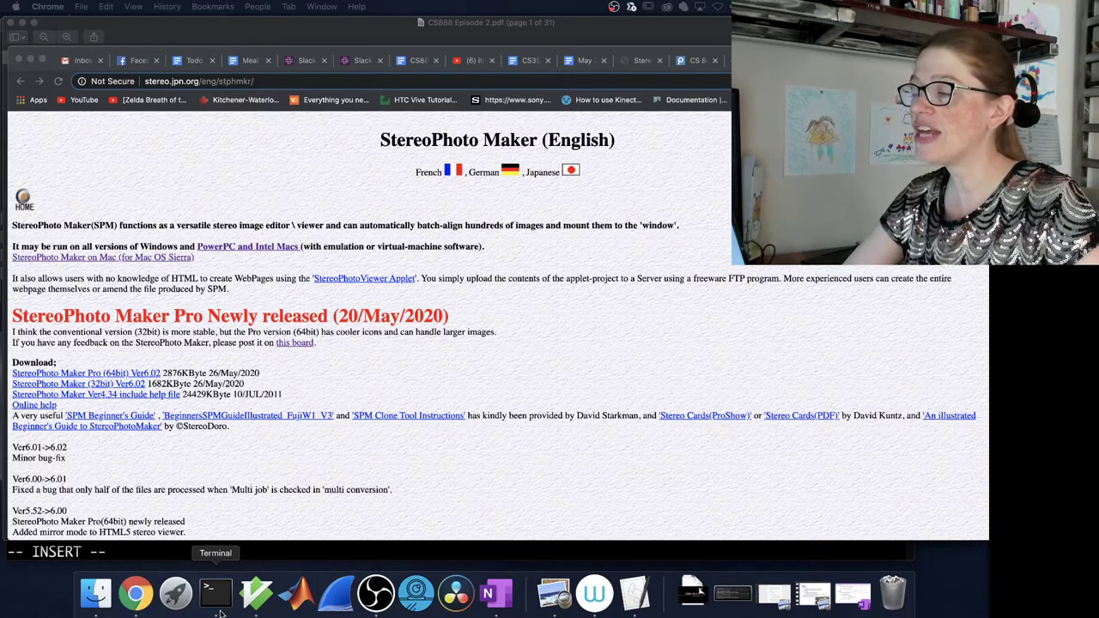
Step: Switch to Terminal and run wine64 stphmkrpro_e.exe in the Downloads session to launch StereoPhoto Maker Pro
left_click(220, 612)
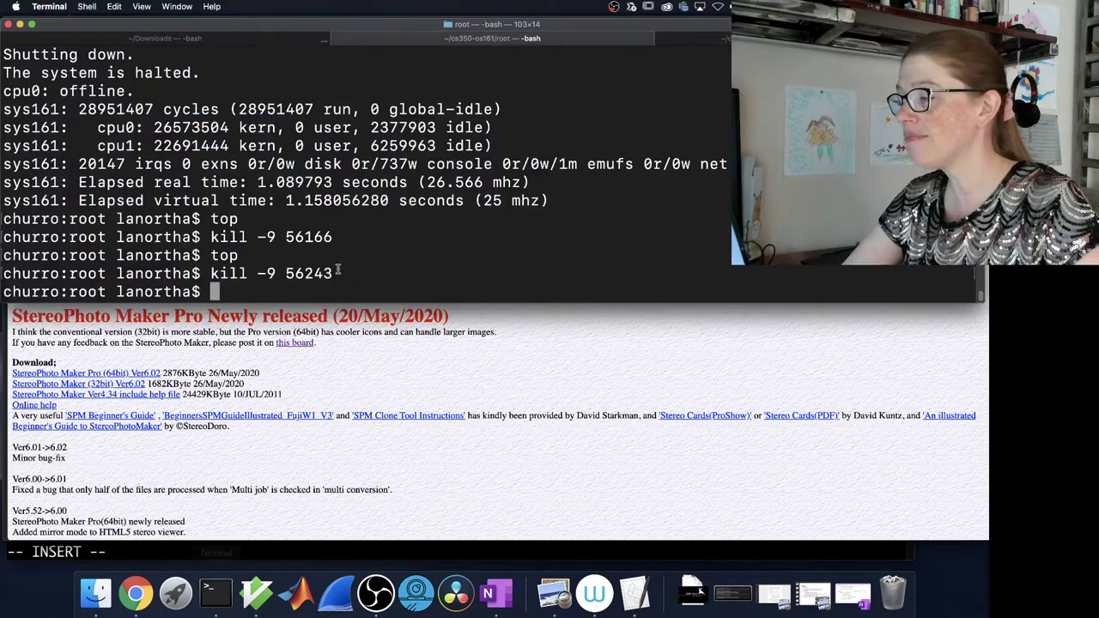
left_click(138, 38)
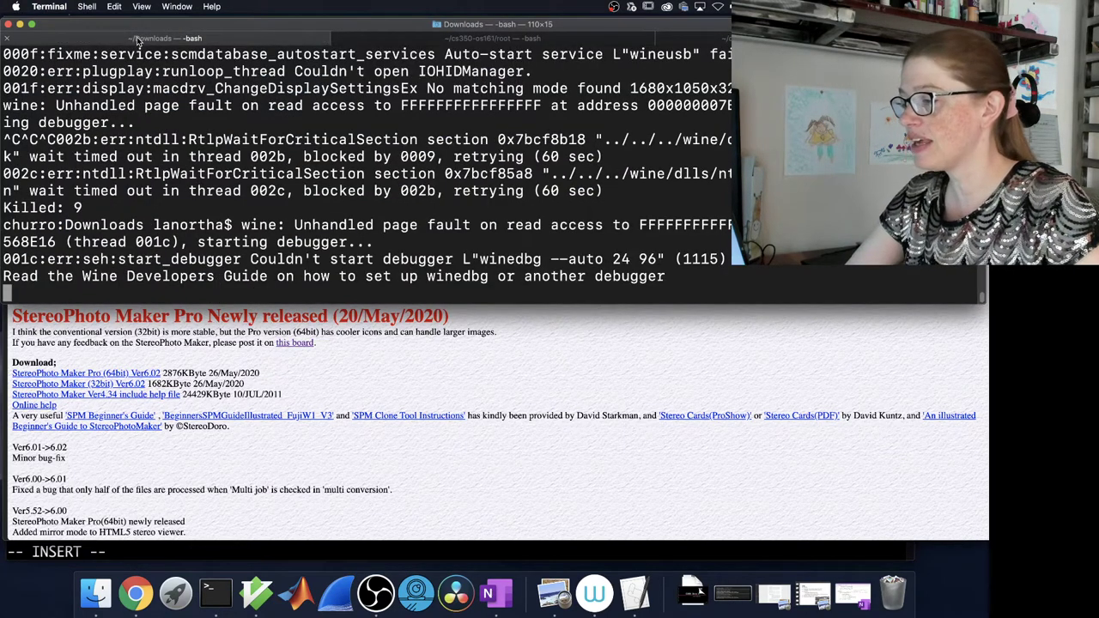
key("Return")
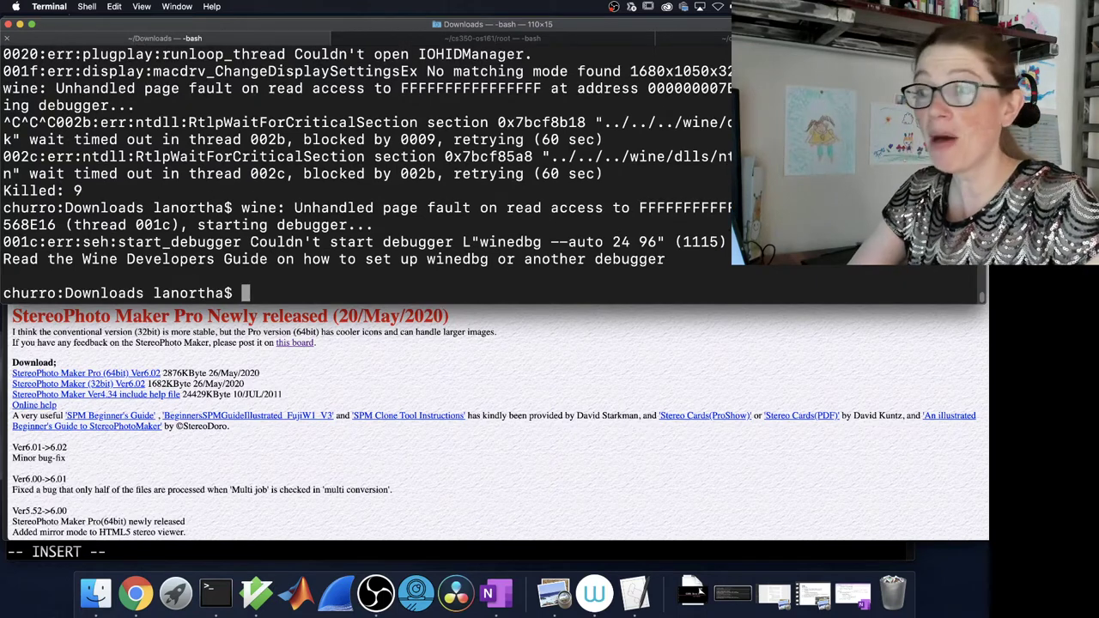
key("Up")
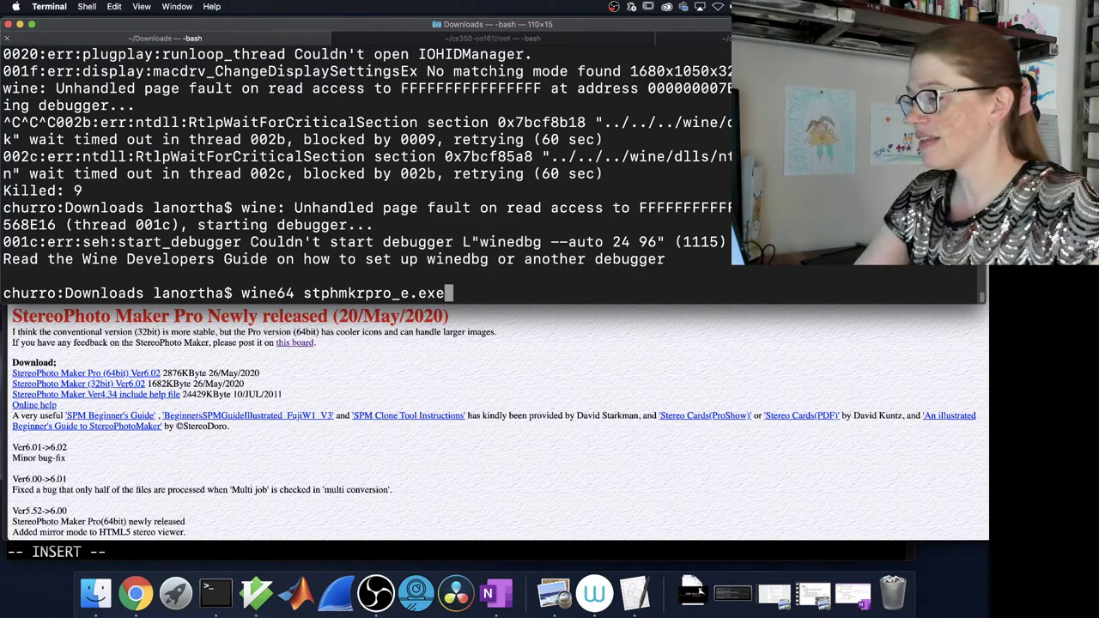
key("Return")
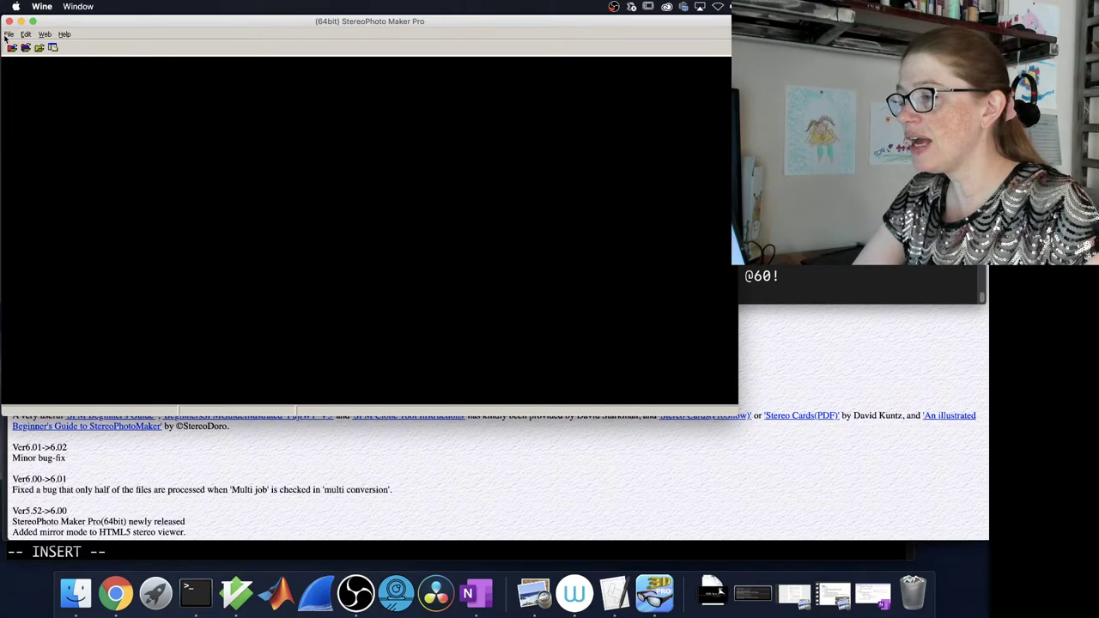
Step: Open 091_L.JPG from the flowers_1 folder as the left image and load 091_R.JPG as its stereo pair
left_click(7, 34)
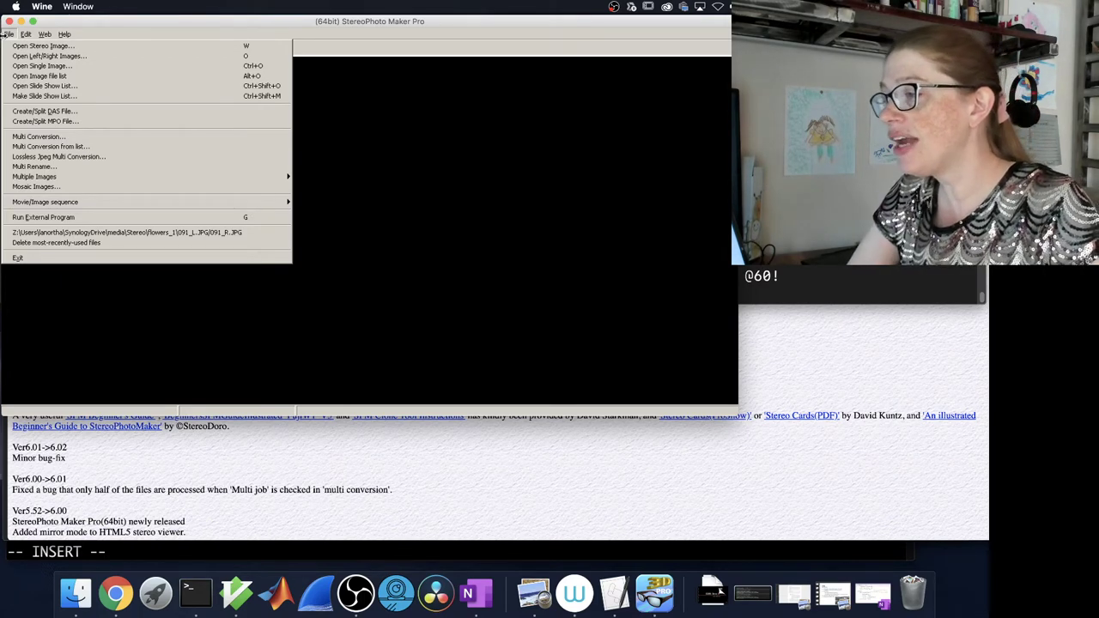
left_click(61, 57)
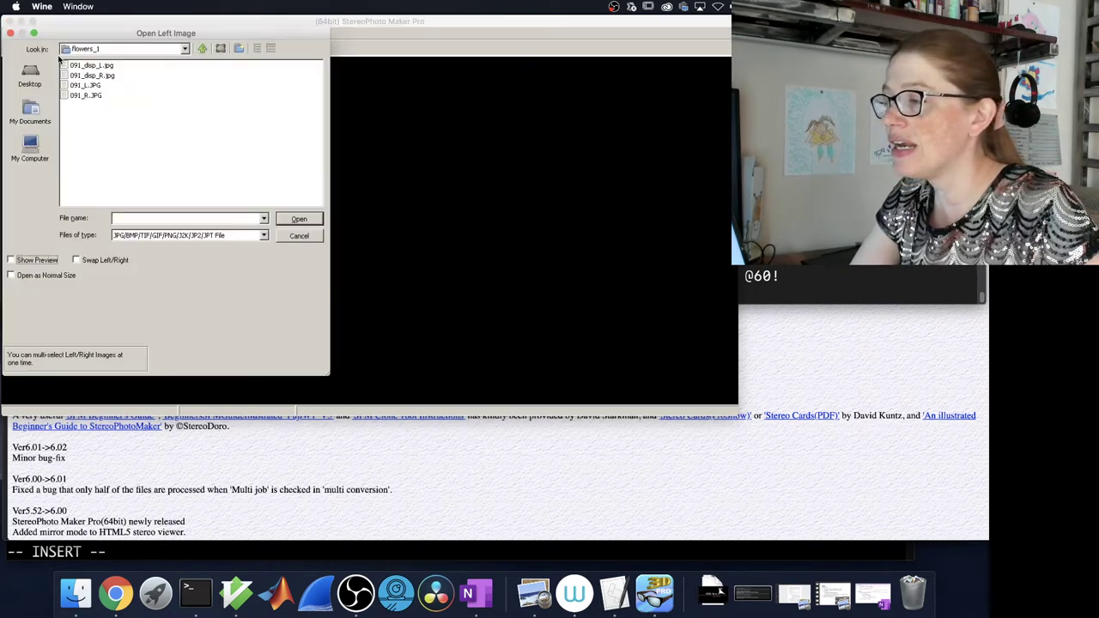
left_click(86, 88)
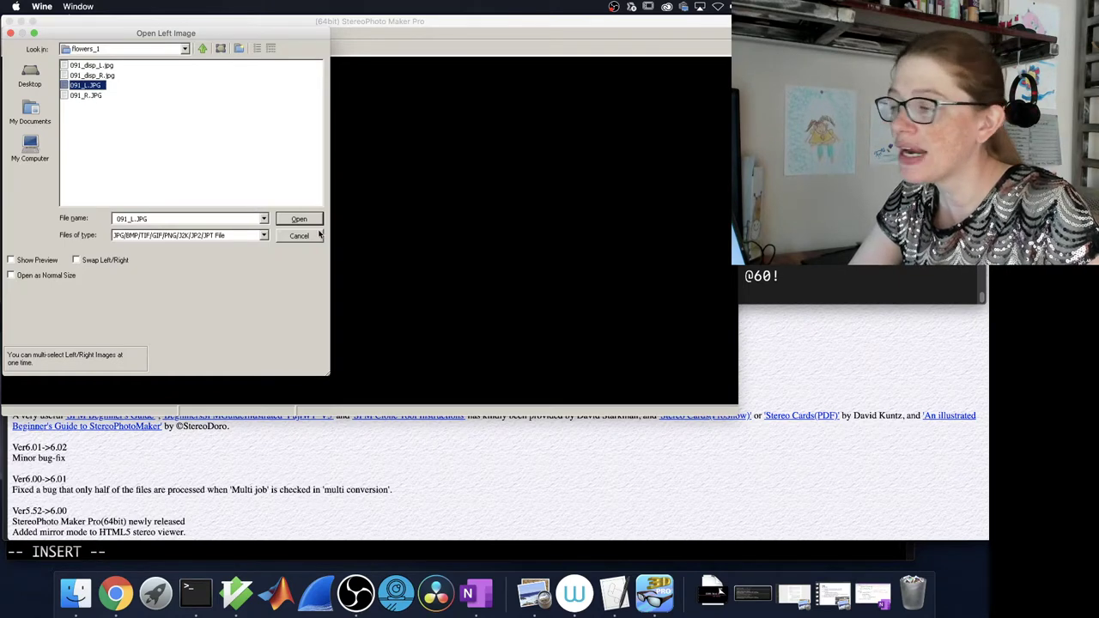
left_click(295, 221)
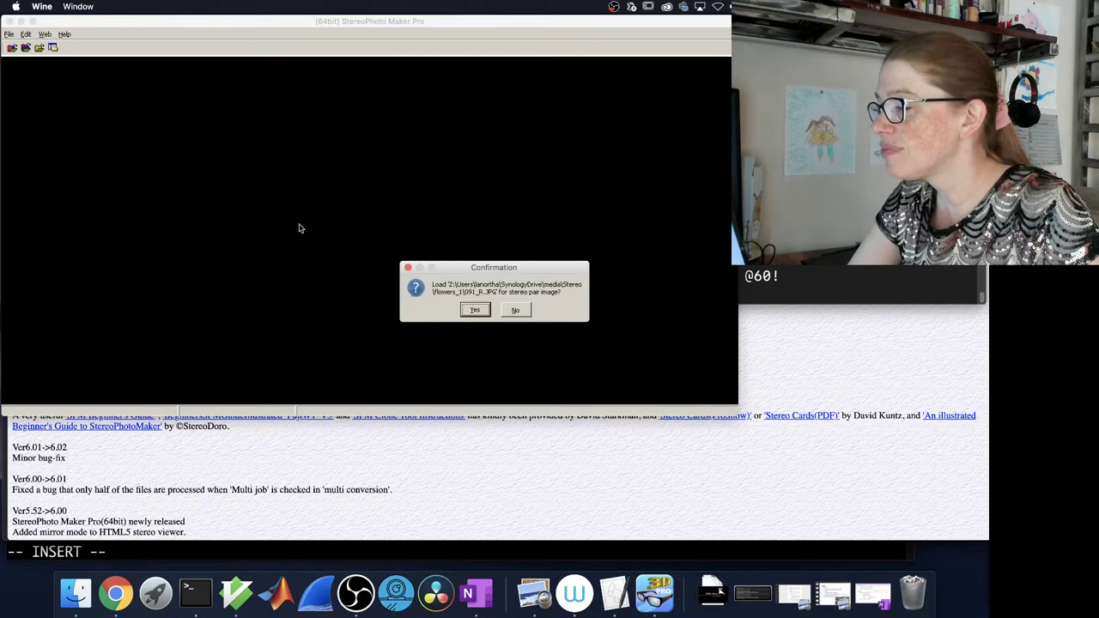
left_click(477, 310)
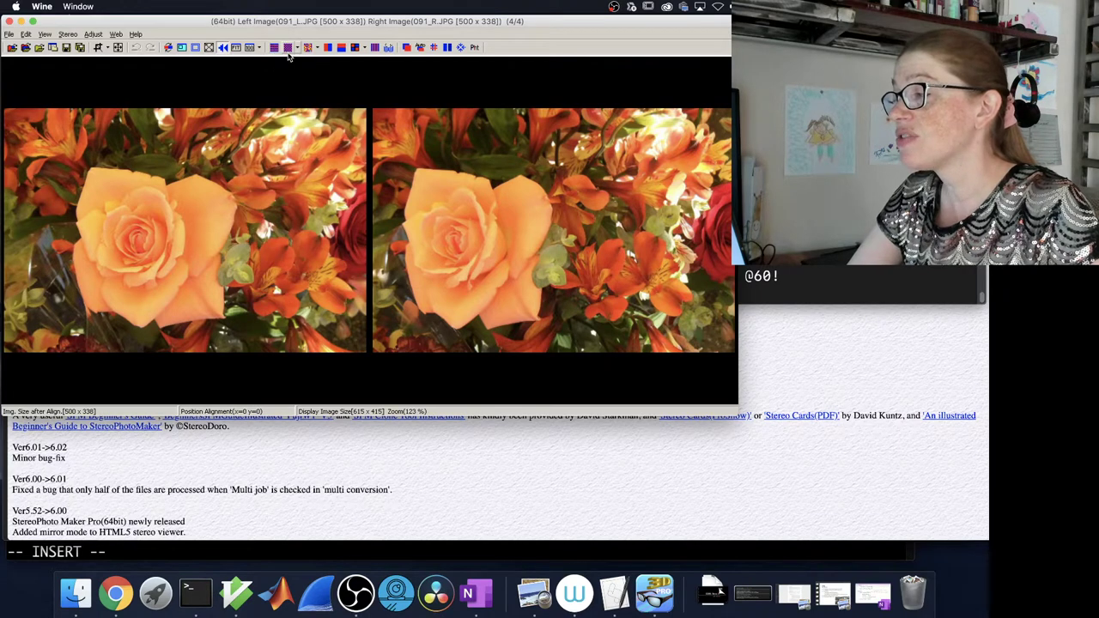
Step: Look through the stereo display modes and show the flower pair in Adjustment View
left_click(68, 35)
mouse_move(111, 97)
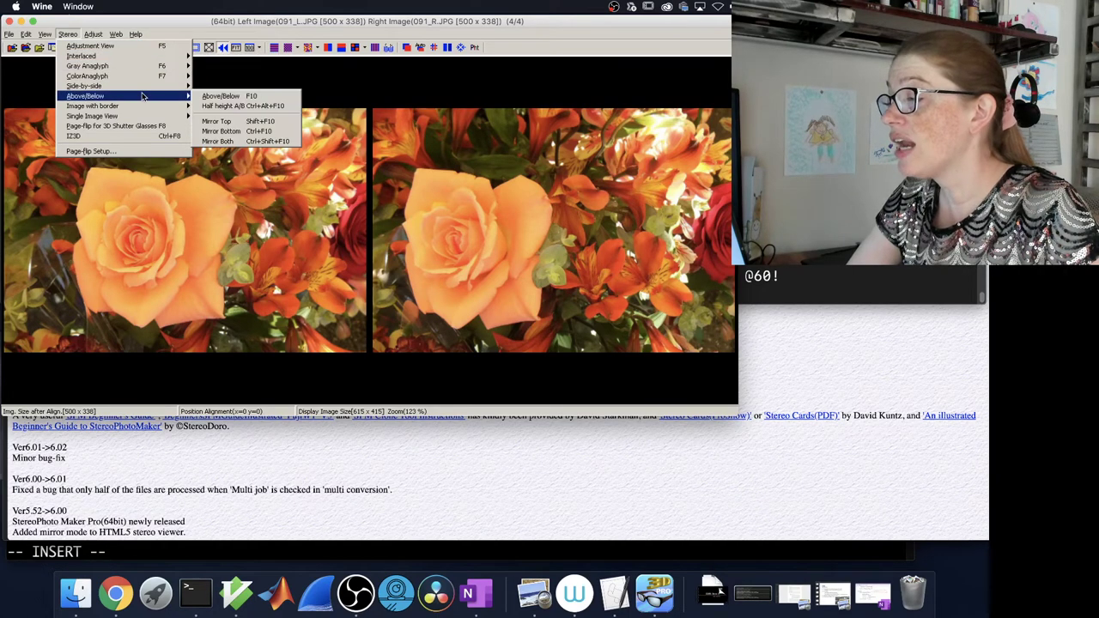
mouse_move(169, 78)
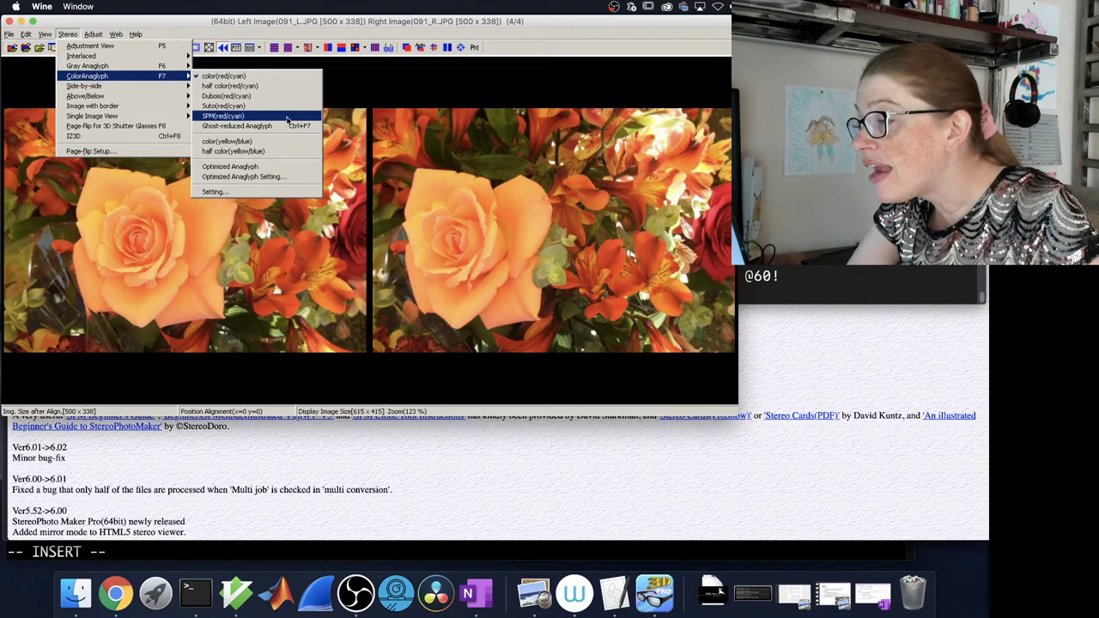
left_click(69, 46)
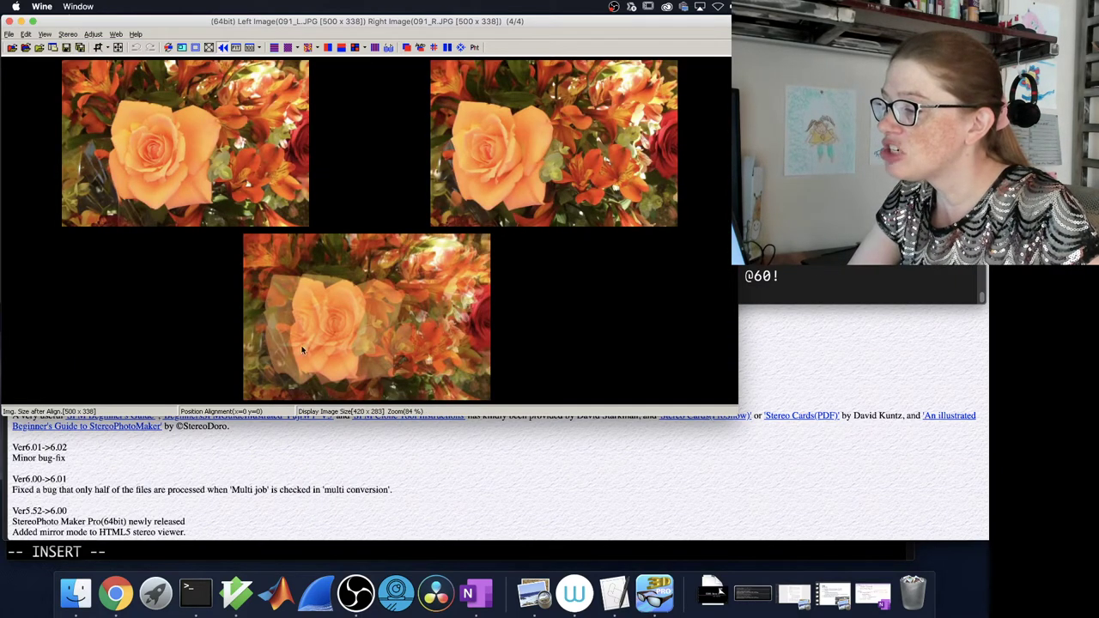
Step: Display the flower stereo pair as a red/cyan gray anaglyph
left_click(69, 35)
mouse_move(91, 67)
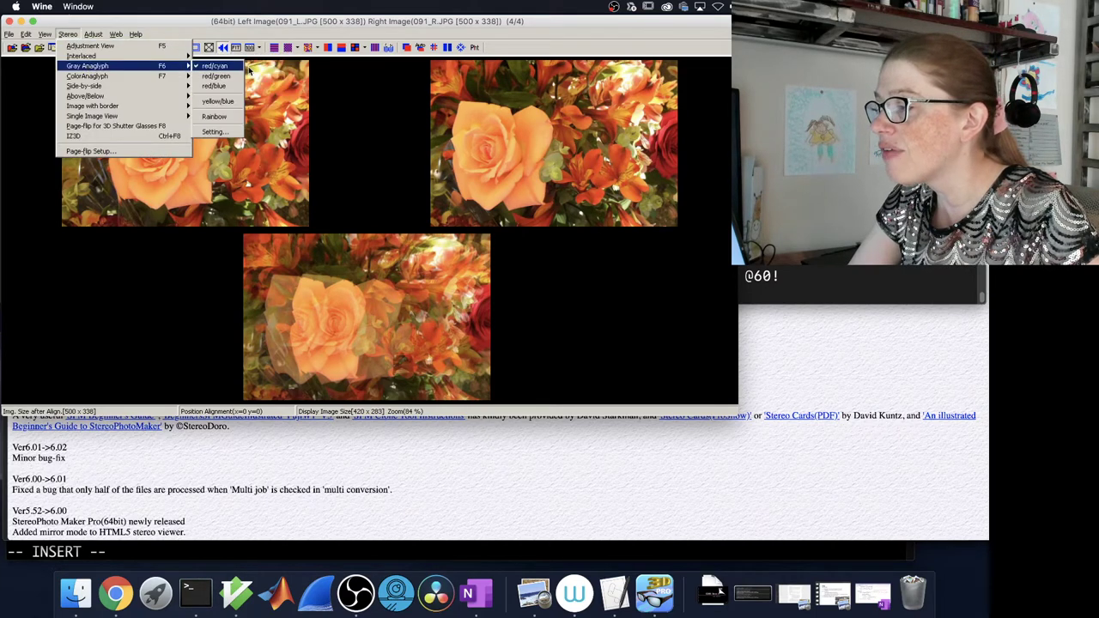
left_click(214, 66)
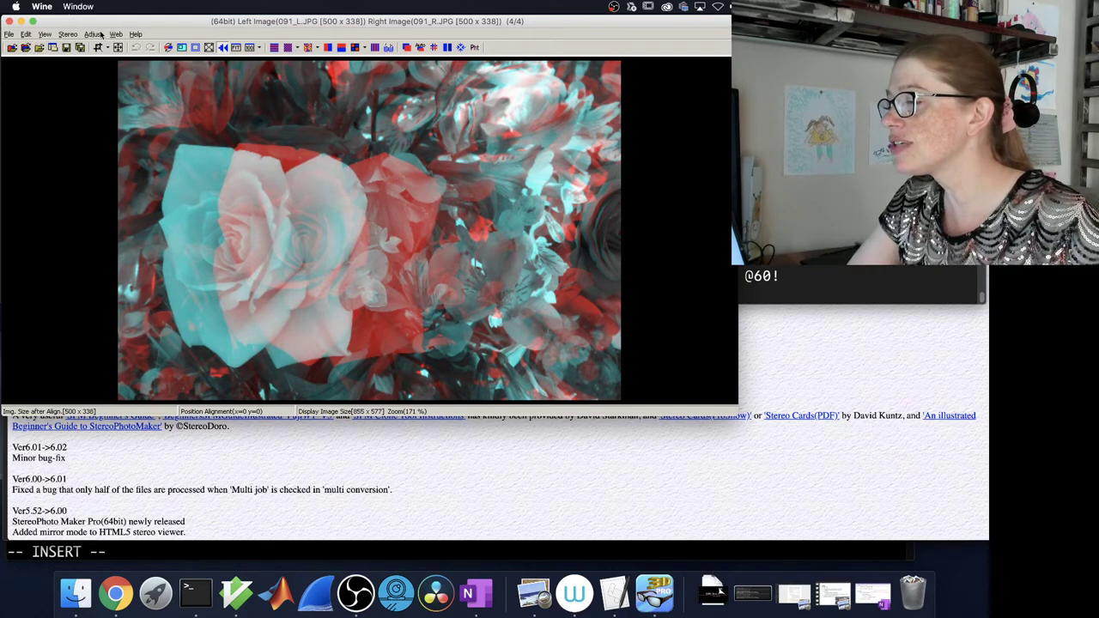
Step: Use Easy Adjustment with an enlarged preview to set the horizontal position to 57 and apply the alignment
left_click(94, 34)
mouse_move(115, 34)
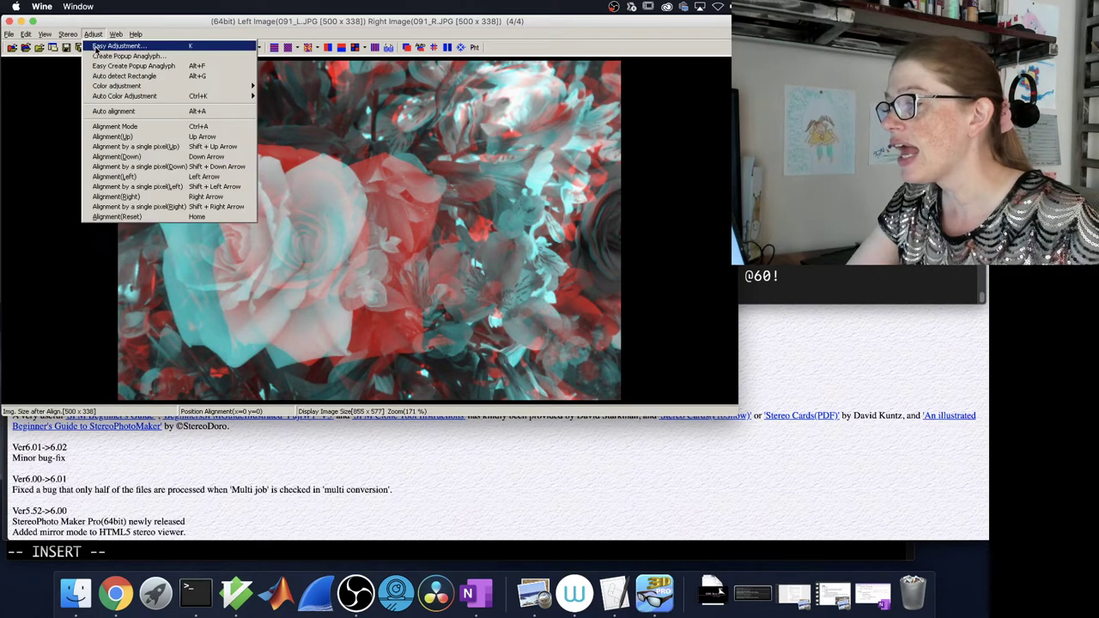
left_click(95, 49)
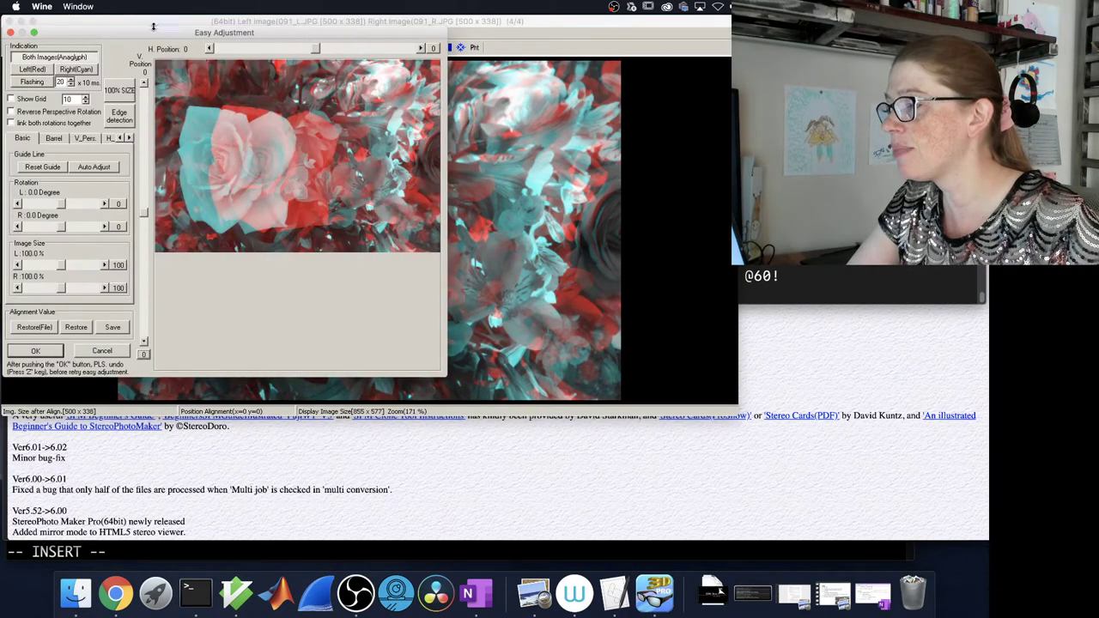
left_click_drag(445, 375, 822, 514)
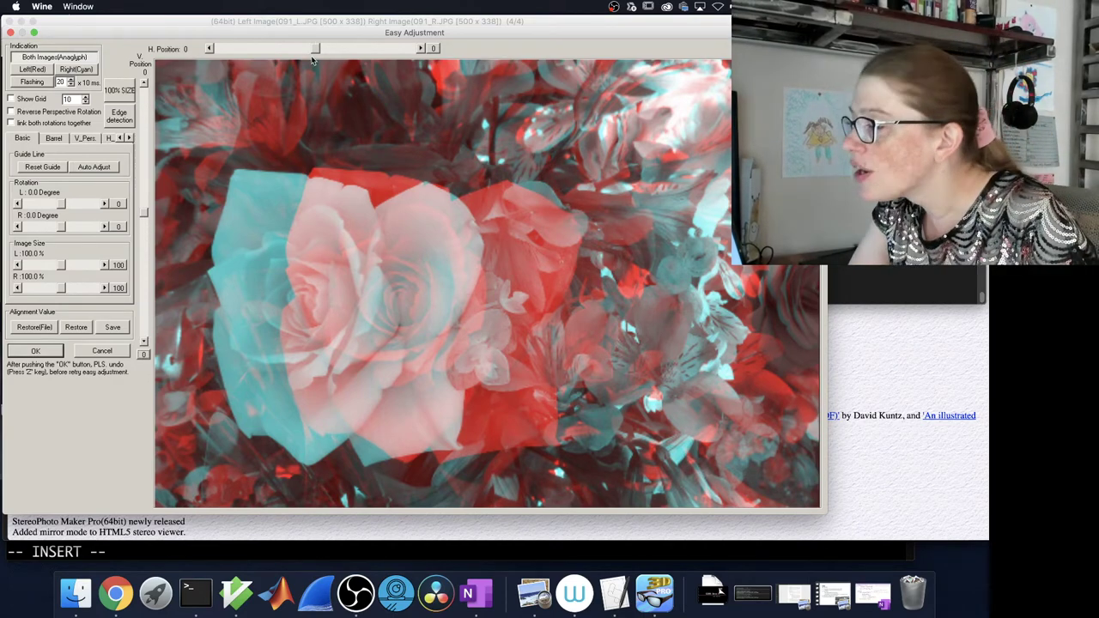
left_click_drag(318, 50, 340, 49)
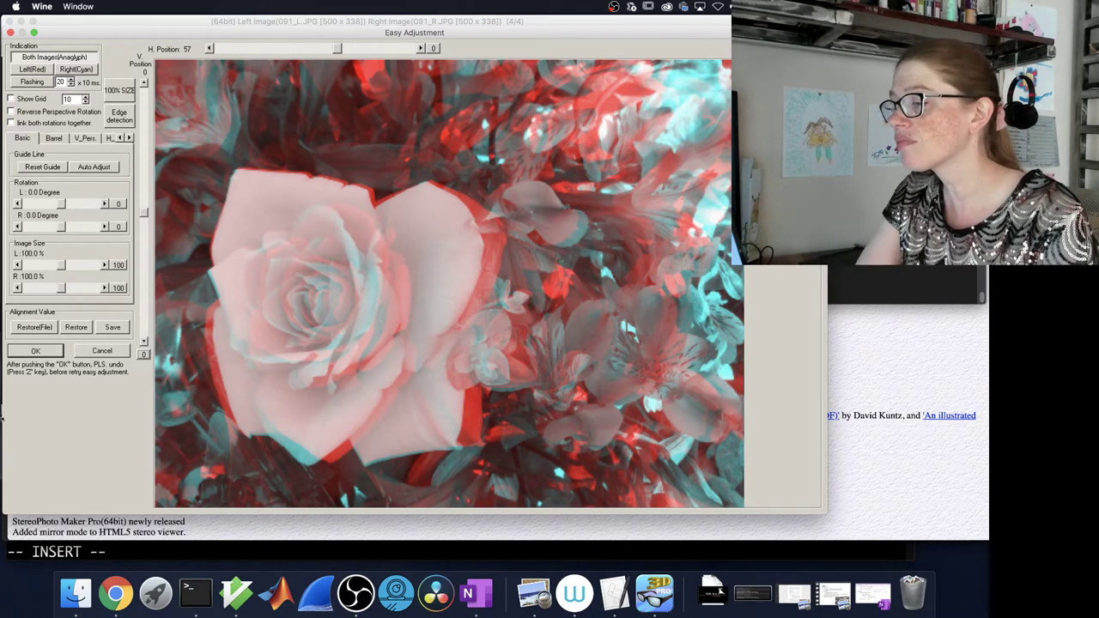
left_click(48, 353)
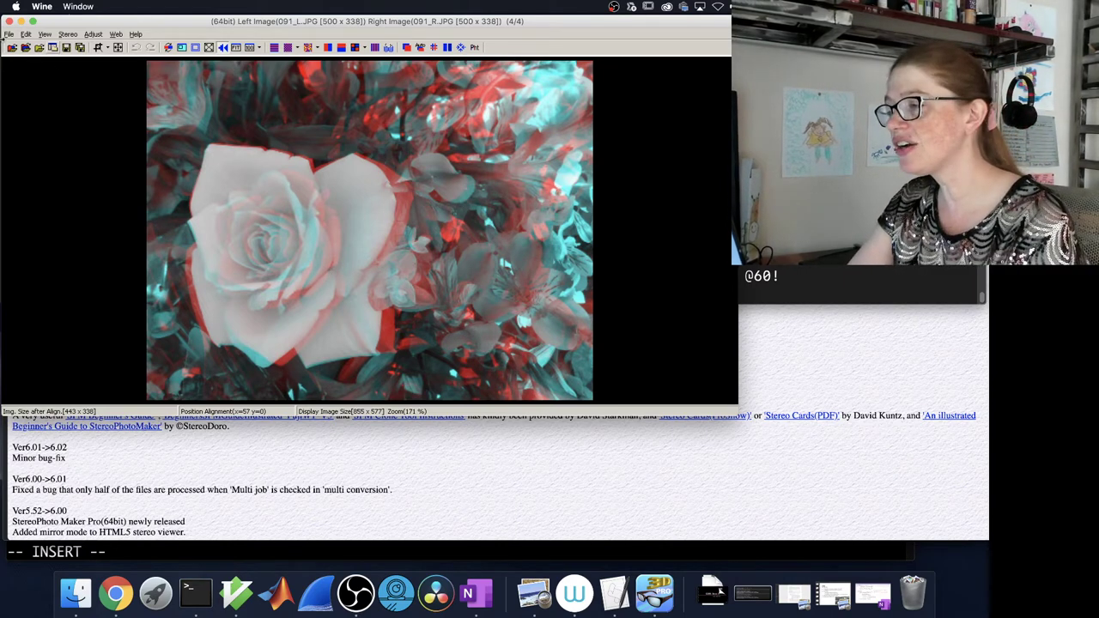
Step: Exit StereoPhoto Maker Pro, dismiss the program error dialog, and return the terminal to an empty prompt
left_click(10, 35)
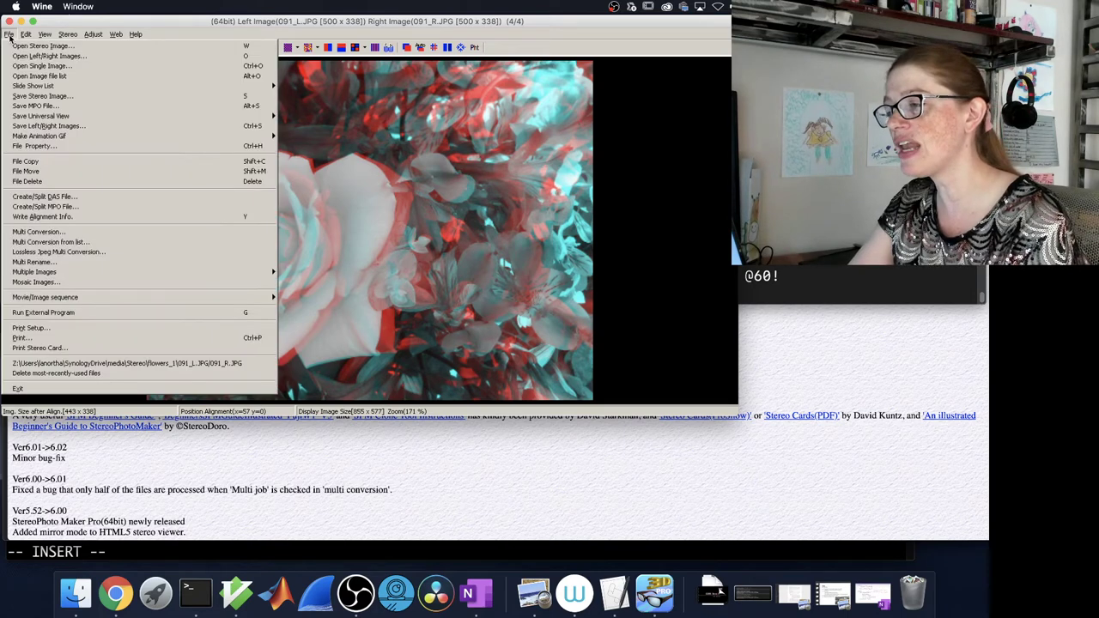
mouse_move(50, 136)
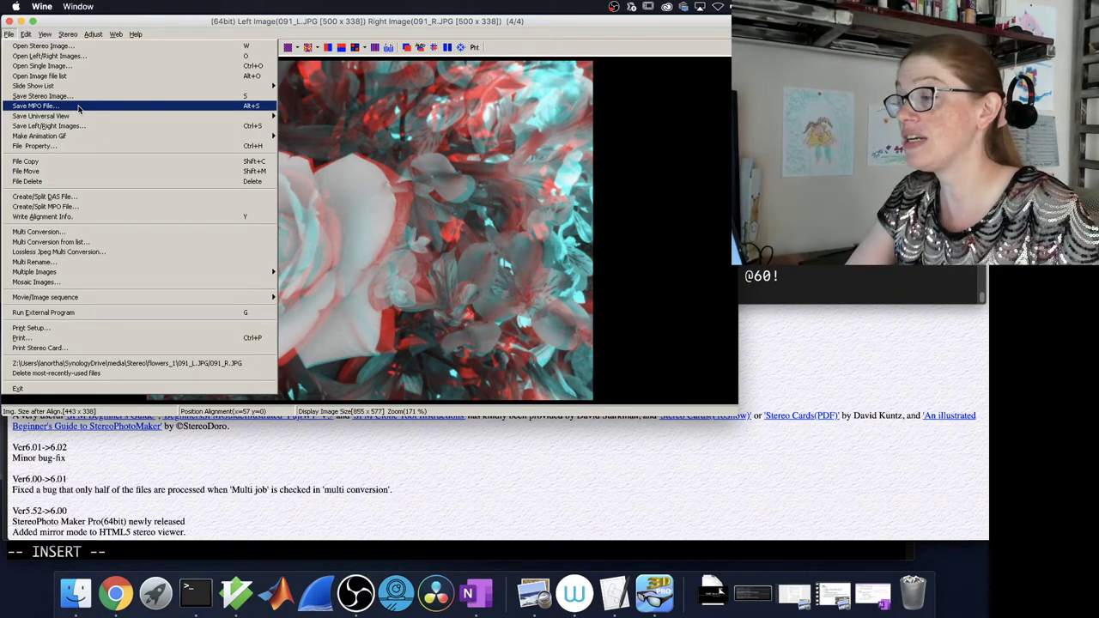
left_click(94, 392)
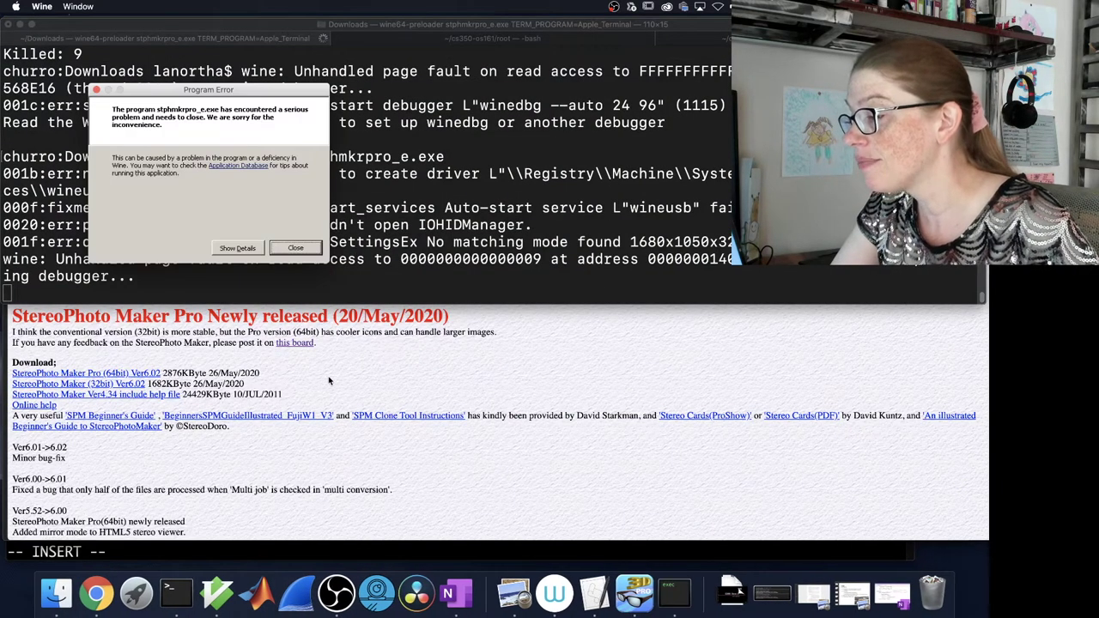
left_click(302, 247)
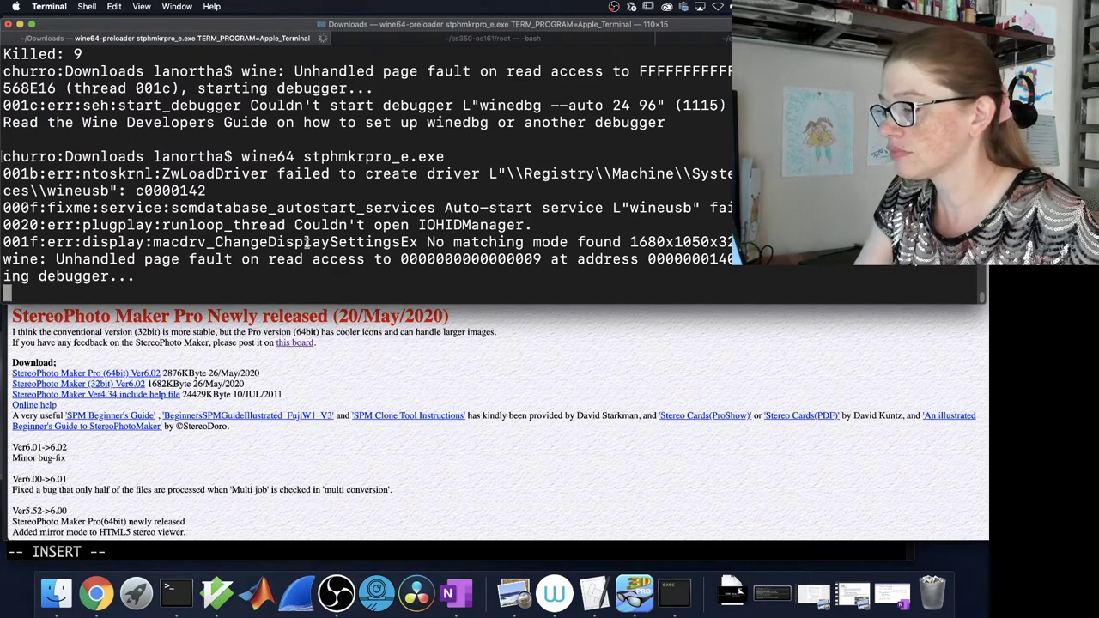
key("Return")
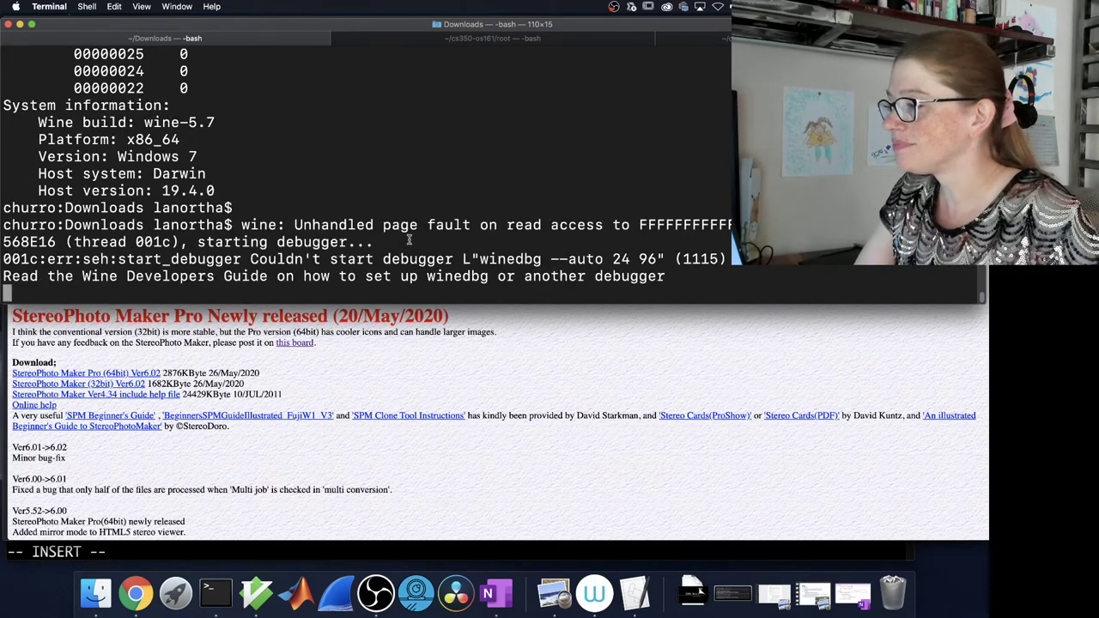
key("Return")
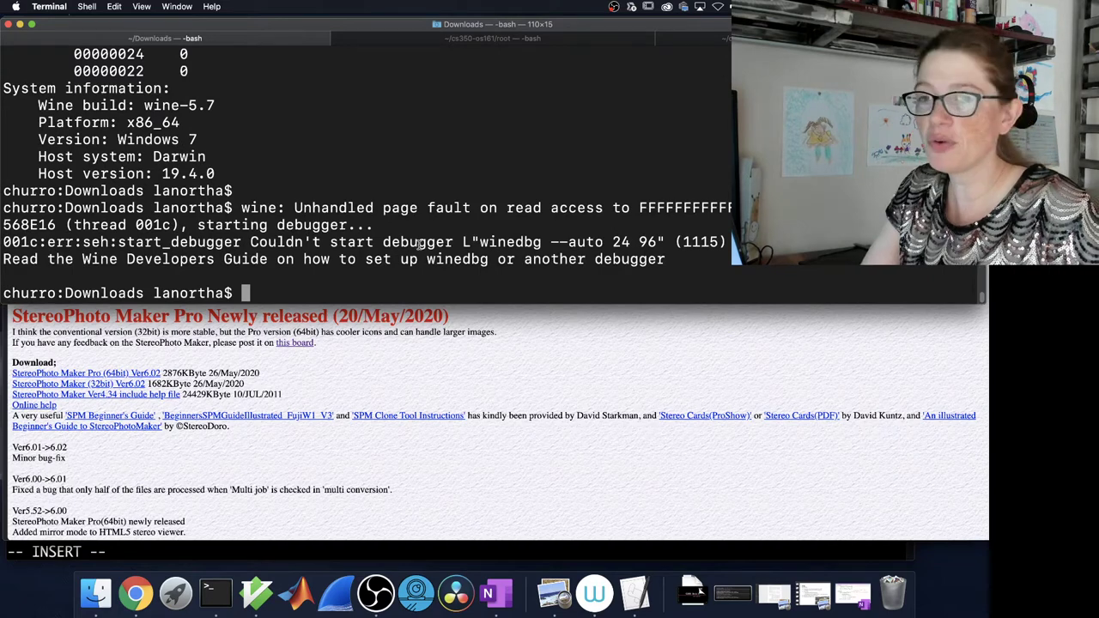
Step: Switch to Chrome, bring up the Middlebury Stereo Datasets page, and examine the Cones and Teddy scenes in the 2003 datasets
left_click(398, 381)
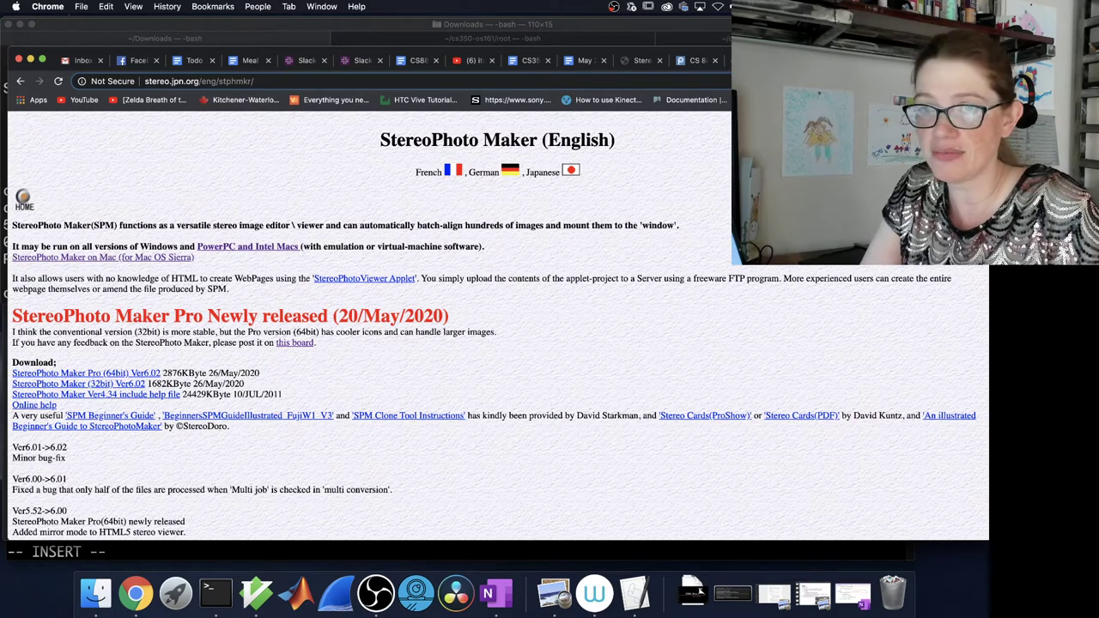
key("super+bracketleft")
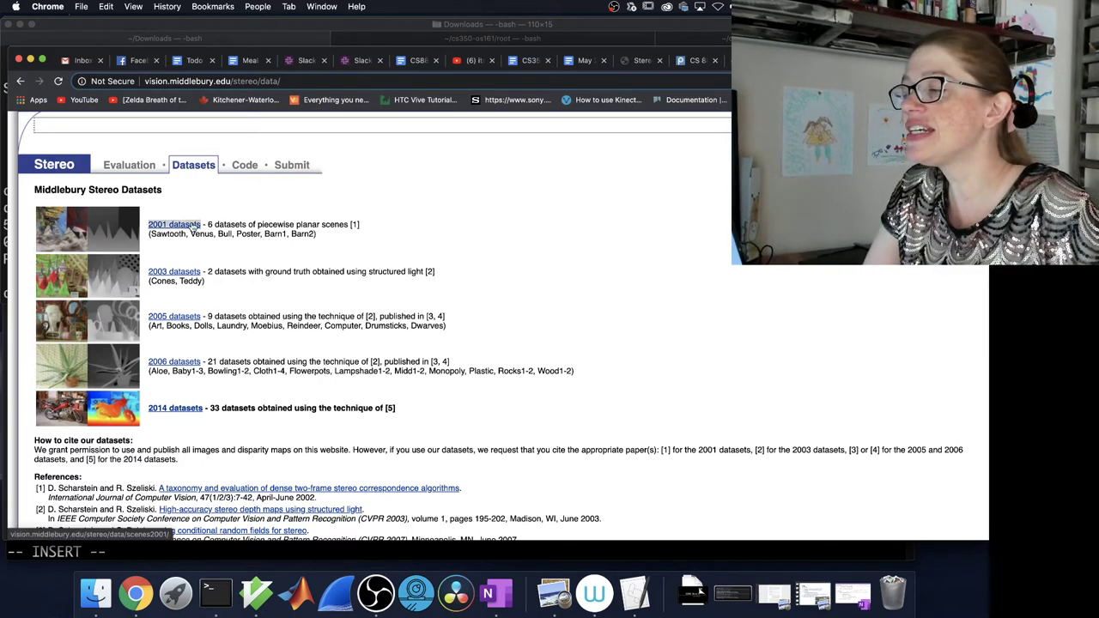
left_click(195, 229)
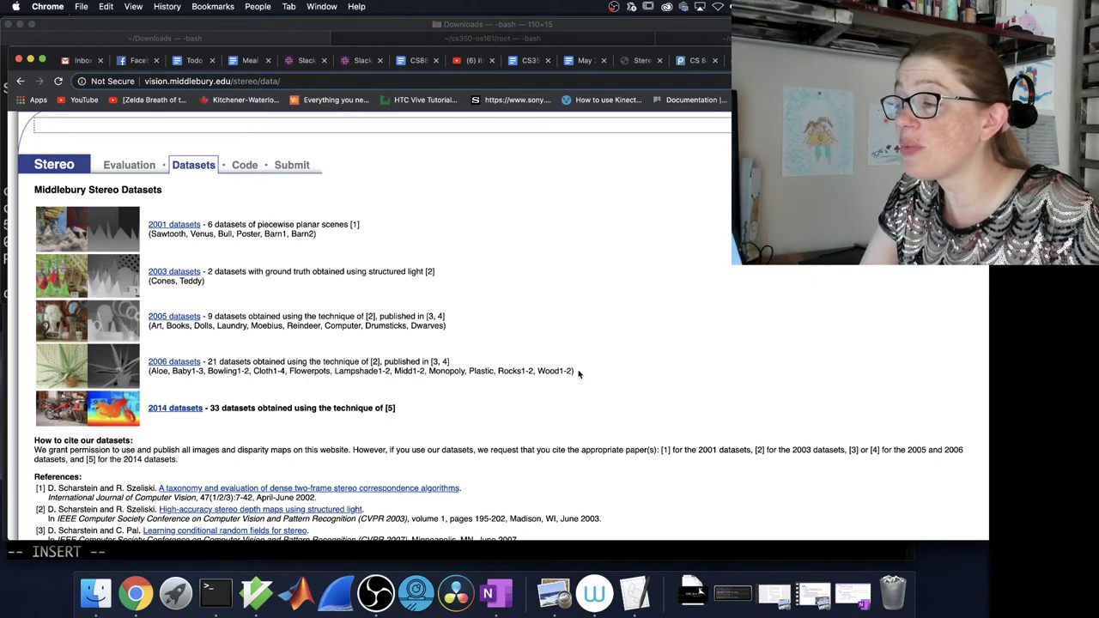
left_click(111, 283)
scroll(396, 311, "down", 3)
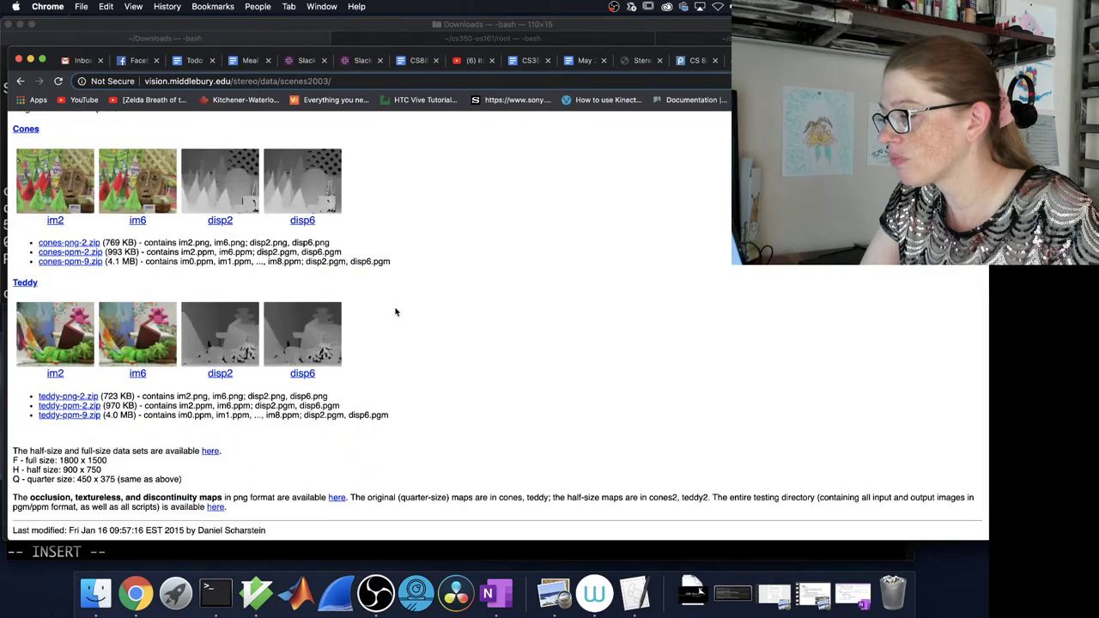
left_click(21, 81)
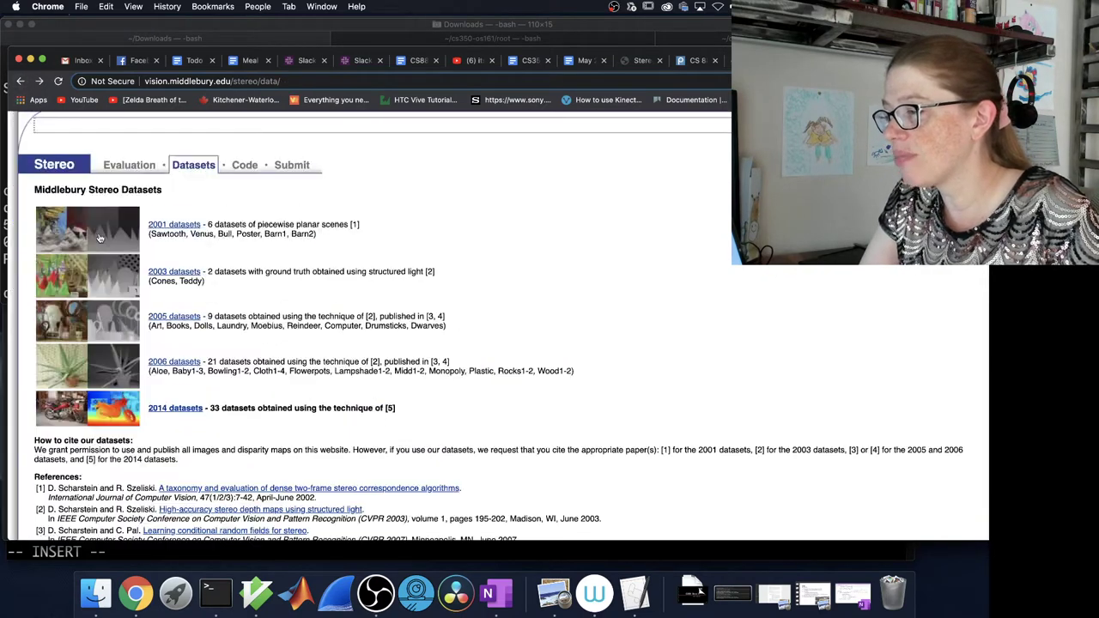
Step: Examine the 2001 stereo datasets, return to the dataset list, and look through the 2005 images and their disparity maps
left_click(118, 238)
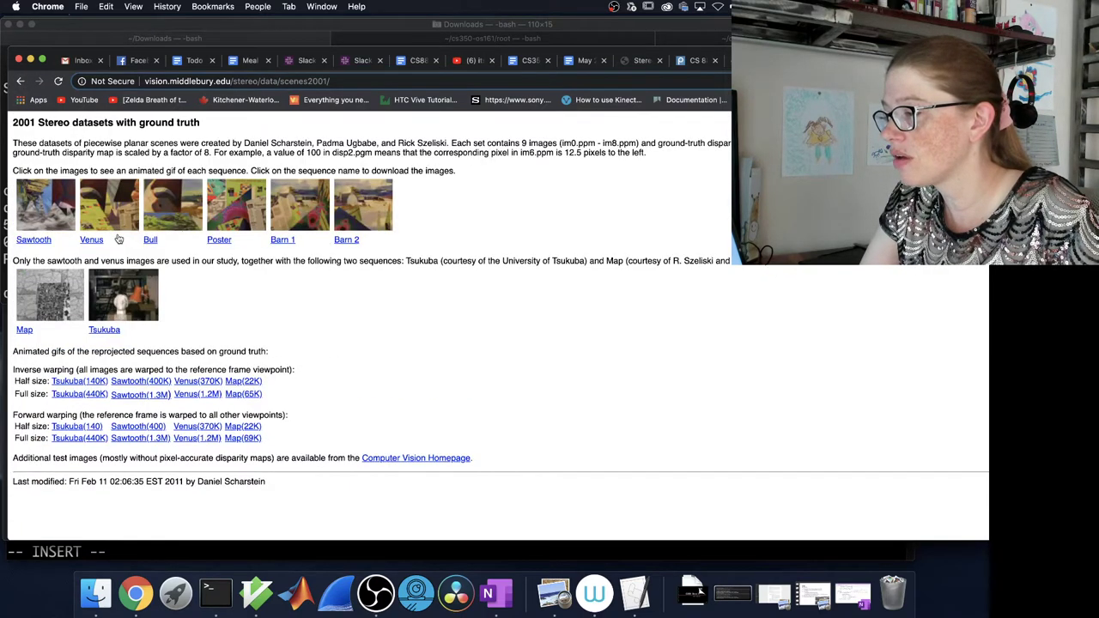
left_click(21, 81)
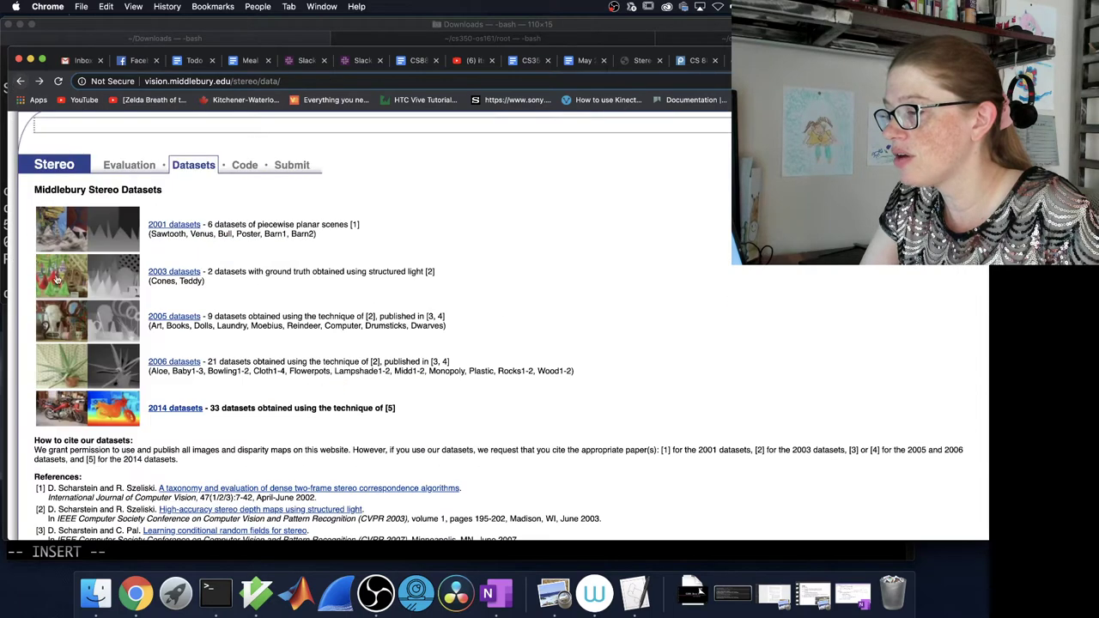
left_click(91, 322)
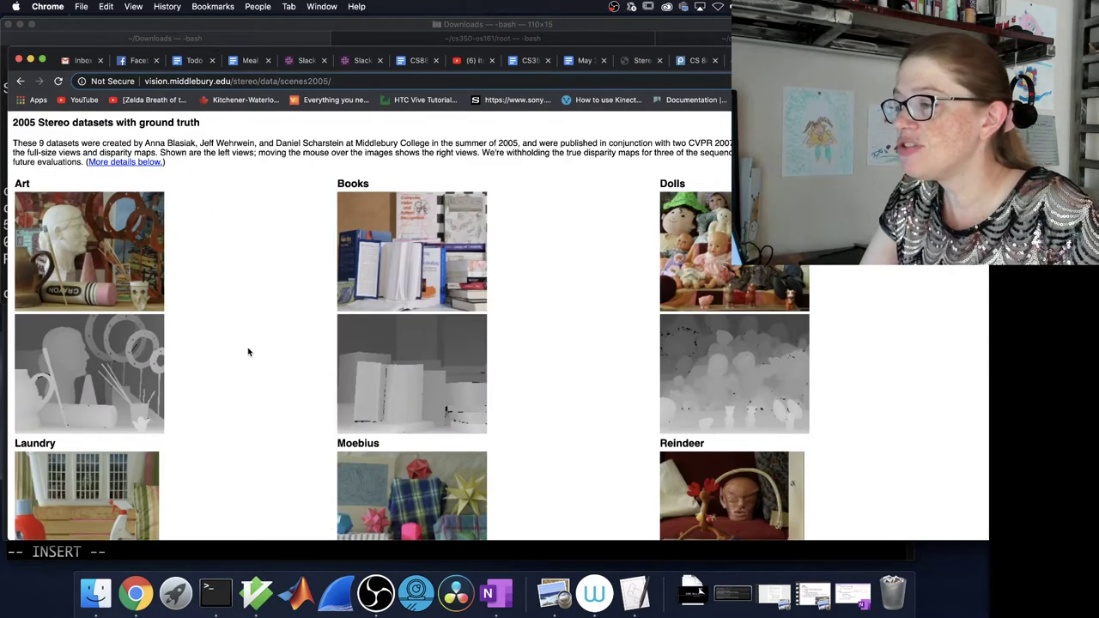
scroll(248, 351, "down", 5)
scroll(249, 350, "down", 5)
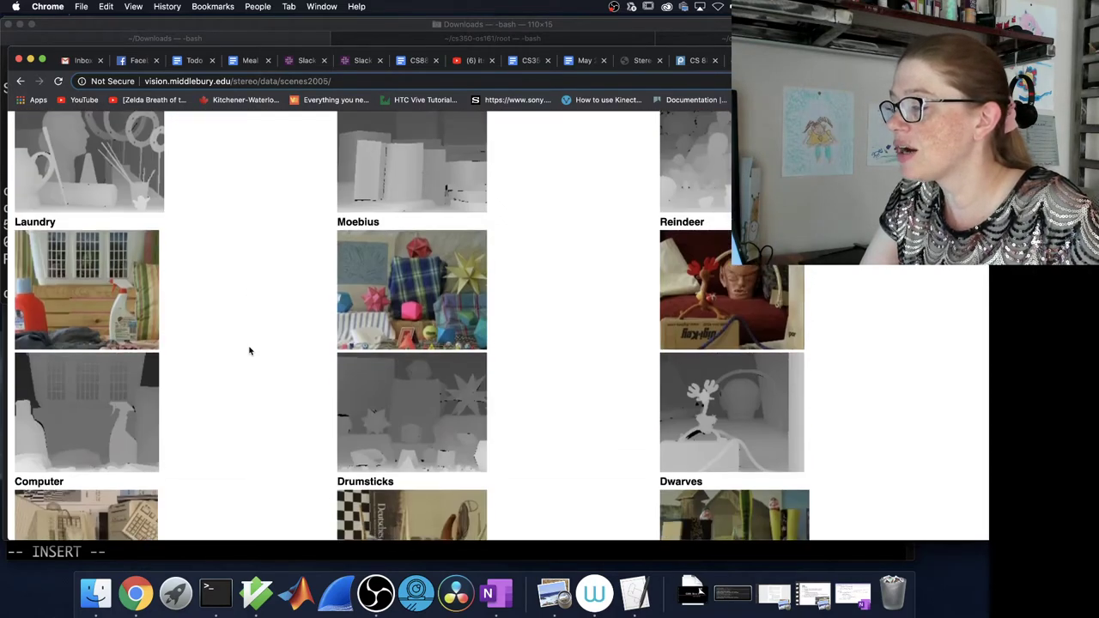
Step: Open the Art scene's full-size folder in the 2005 datasets and examine its disp1.png disparity map
scroll(249, 350, "up", 4)
scroll(249, 350, "up", 6)
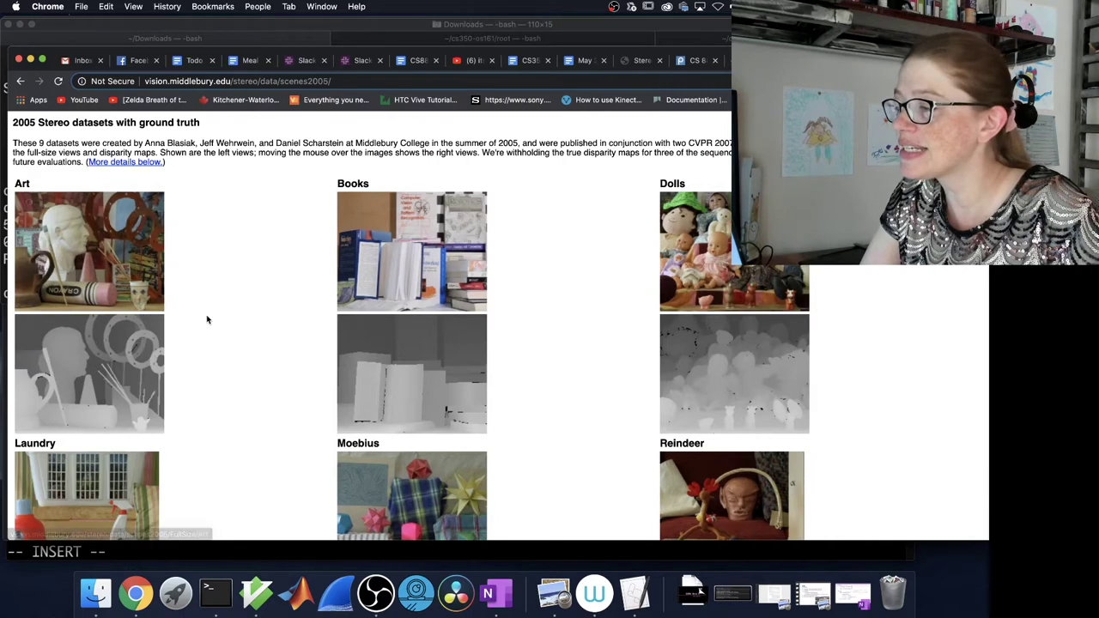
left_click(138, 344)
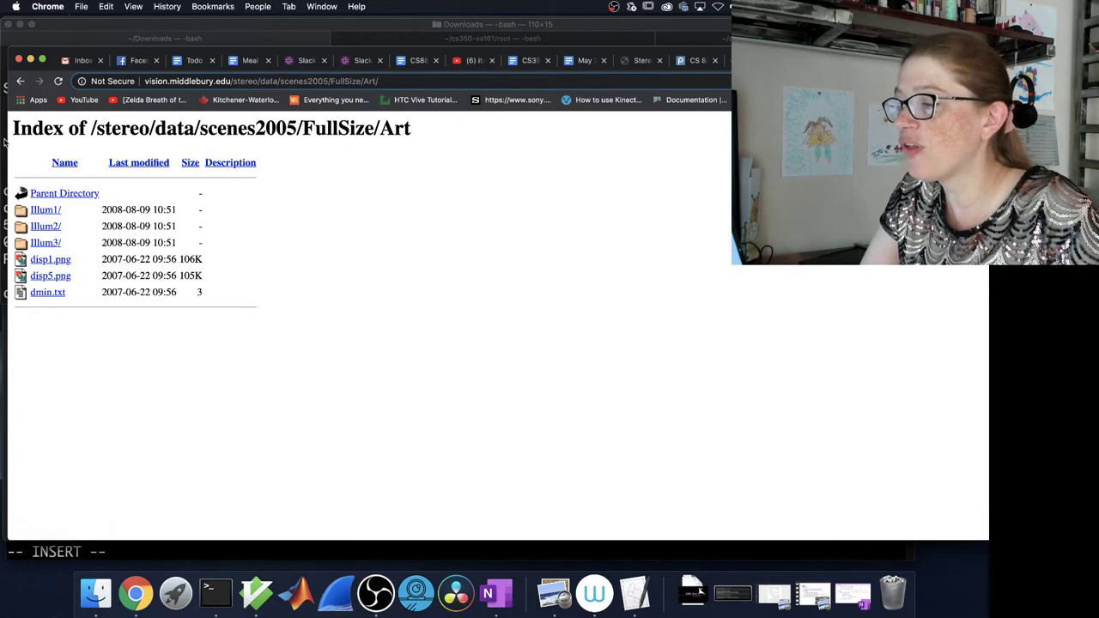
left_click(19, 82)
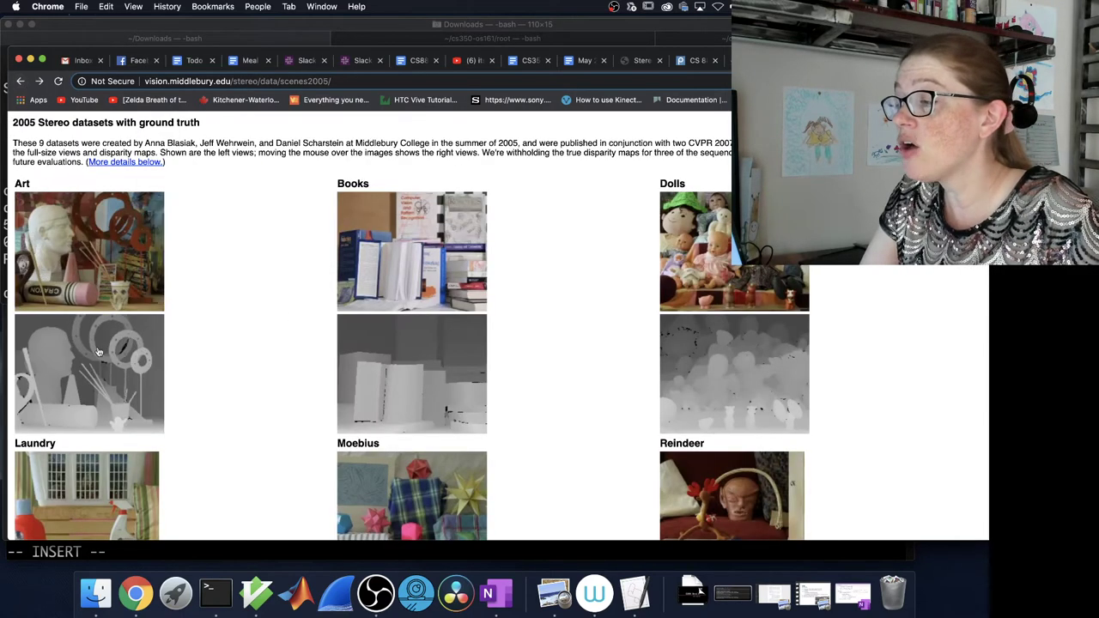
left_click(101, 364)
left_click(51, 259)
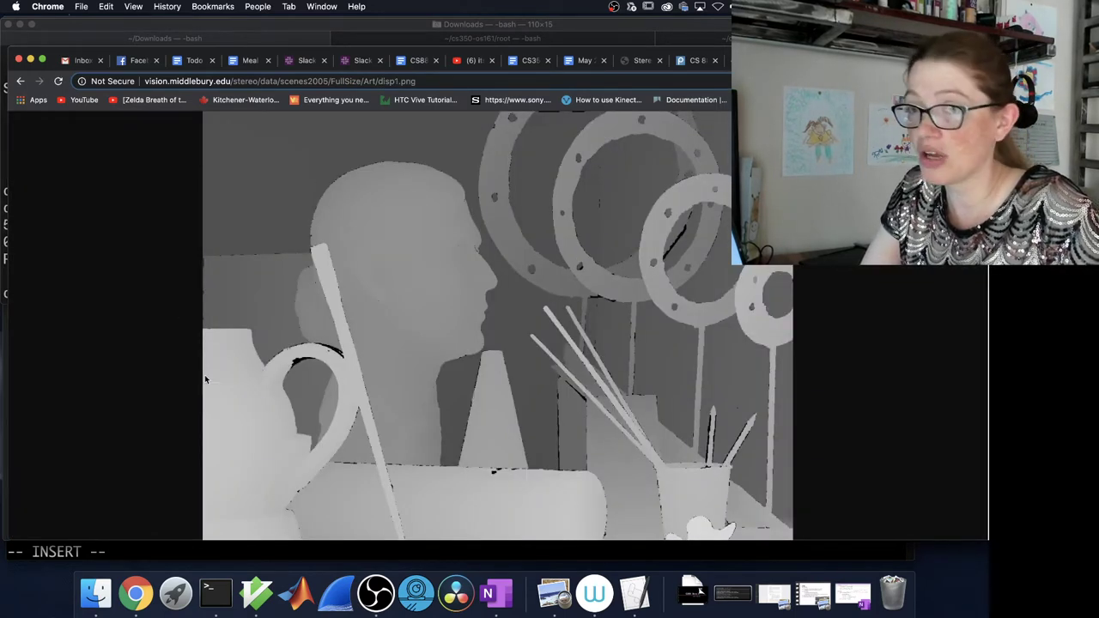
left_click(23, 81)
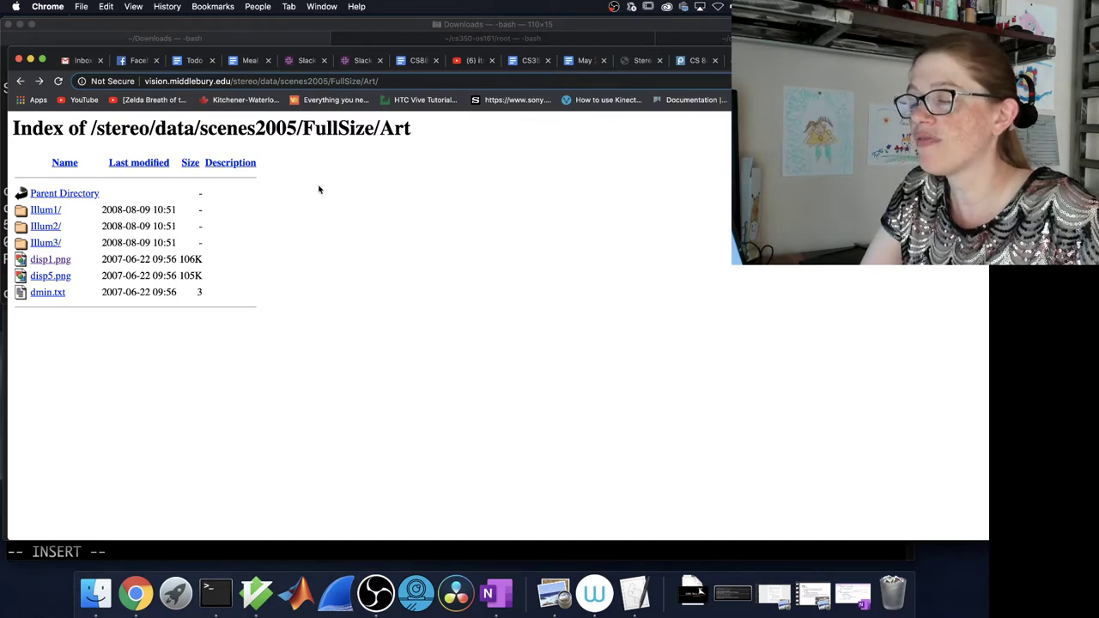
Step: Return to the 2005 datasets page and look over its dataset description and remaining scenes
left_click(18, 82)
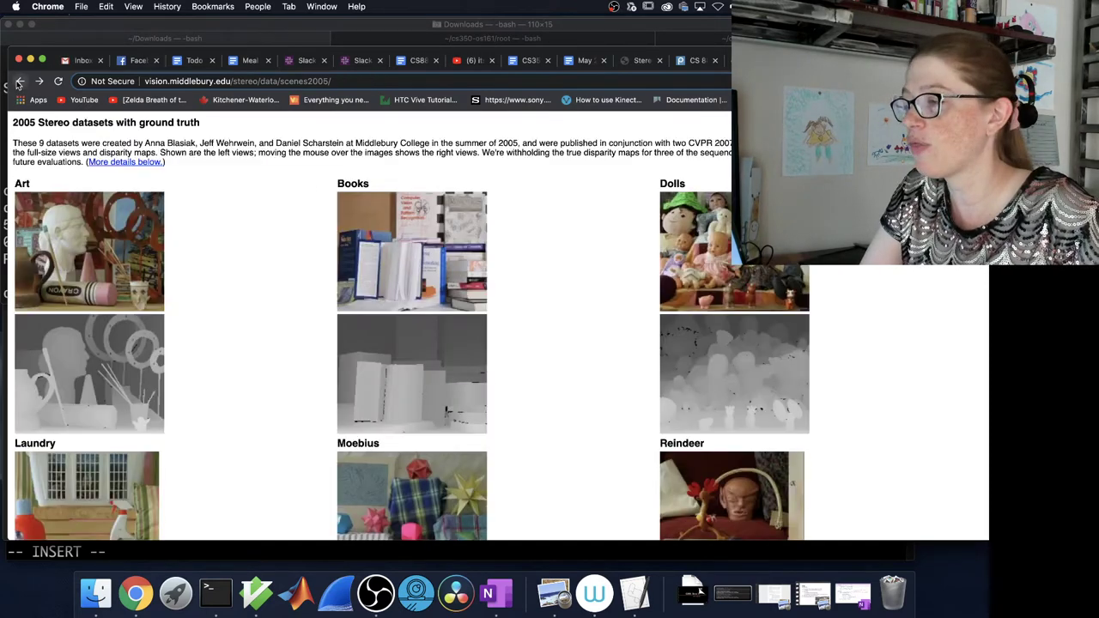
scroll(213, 282, "down", 10)
scroll(214, 282, "down", 5)
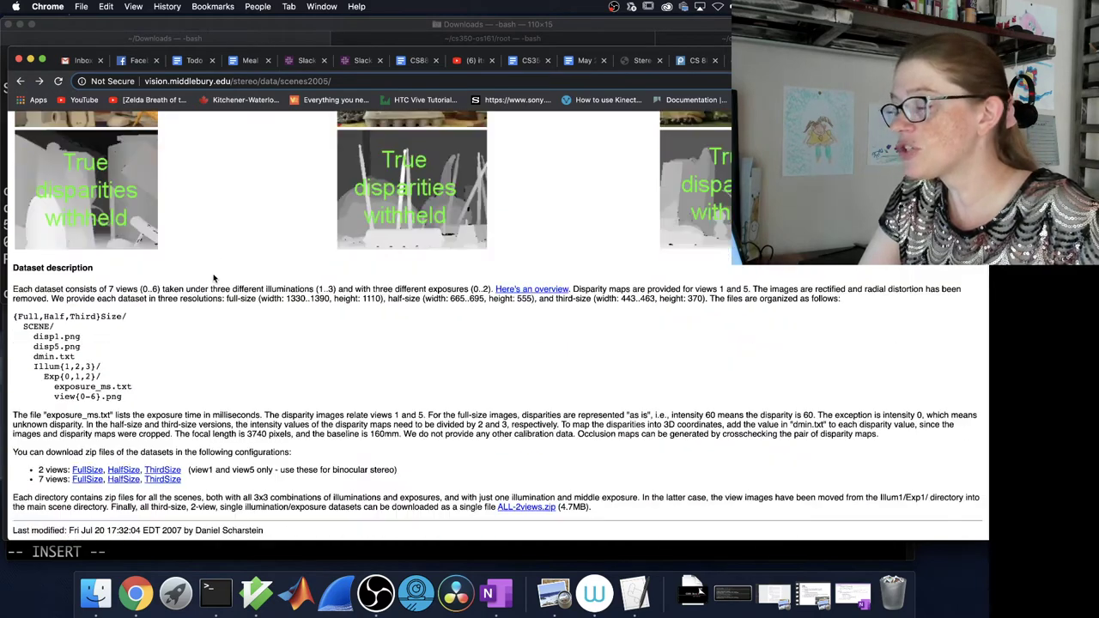
scroll(214, 277, "up", 6)
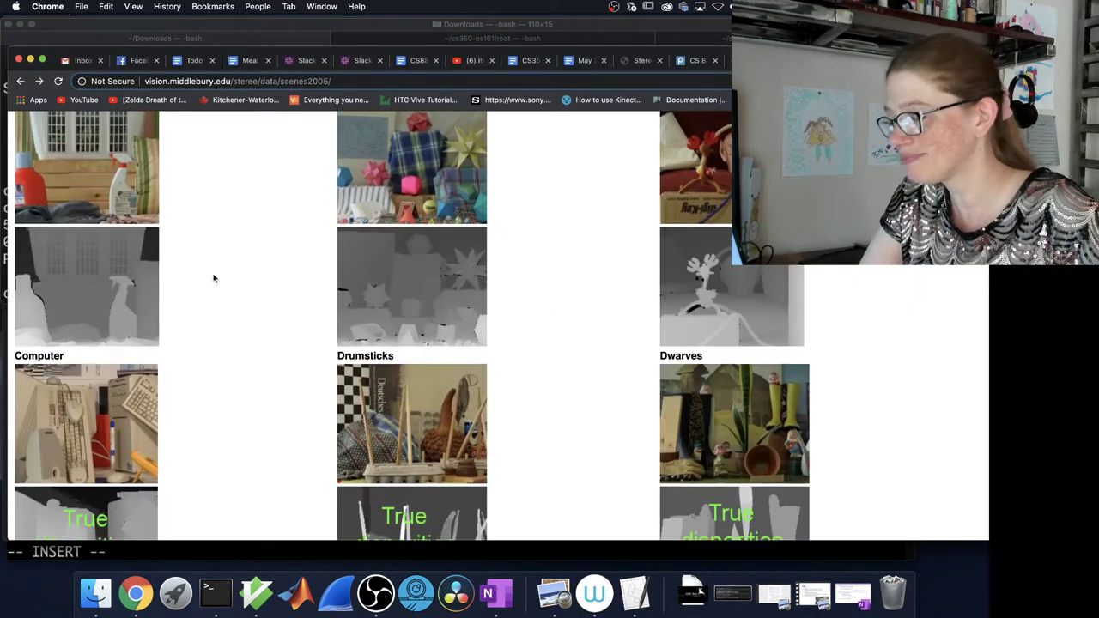
scroll(214, 277, "up", 5)
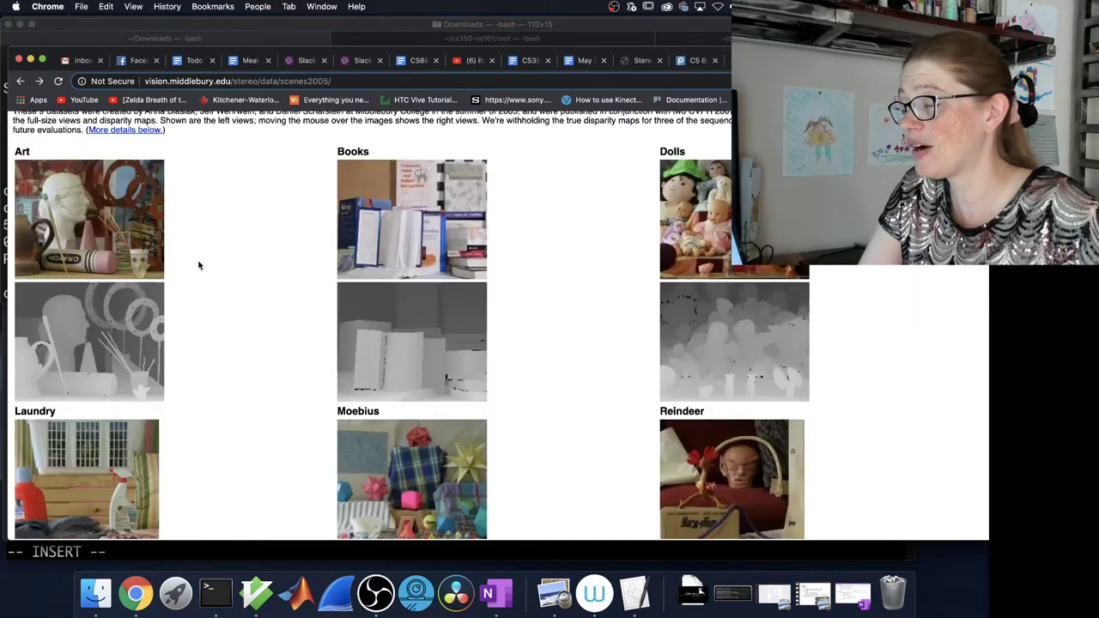
scroll(198, 265, "up", 1)
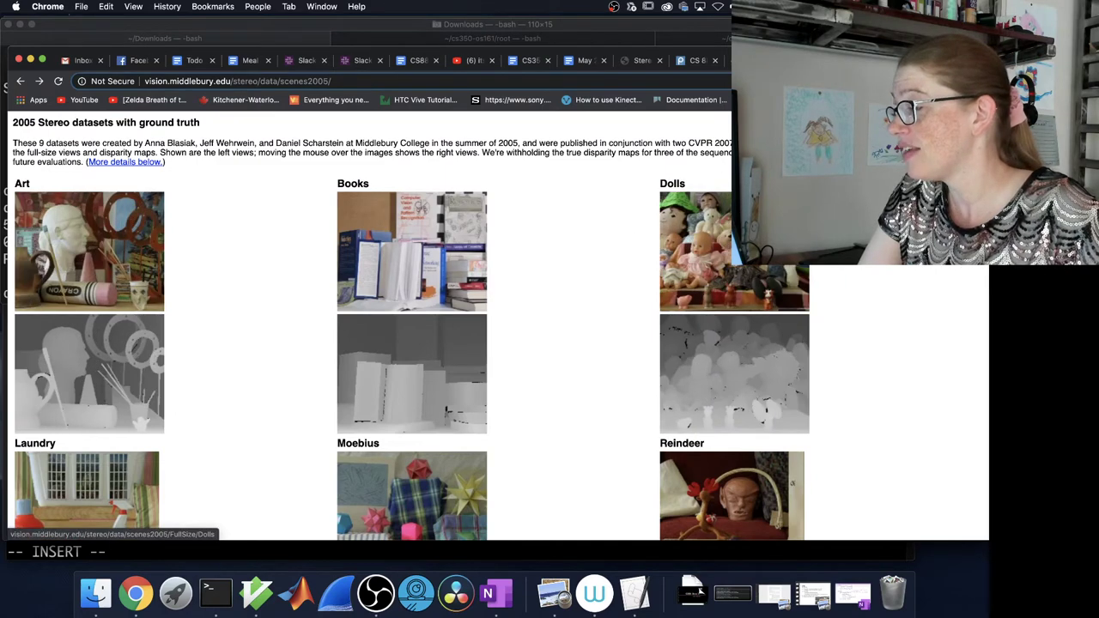
Step: Open the 2006 datasets, look through their scenes and disparity maps, and return to the dataset list
left_click(21, 81)
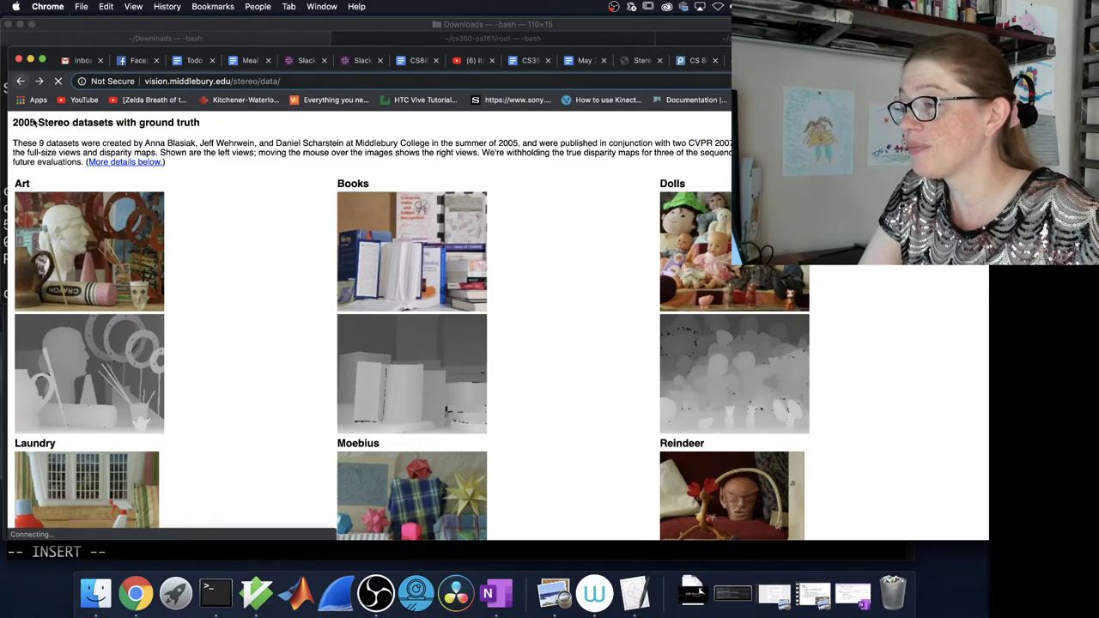
left_click(172, 362)
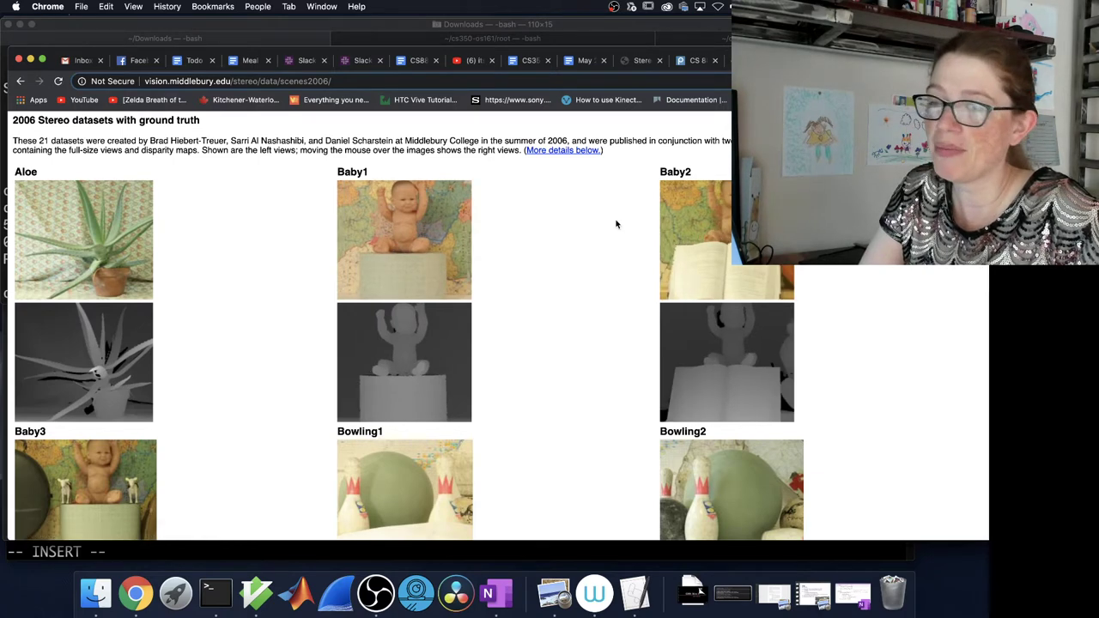
scroll(552, 320, "down", 10)
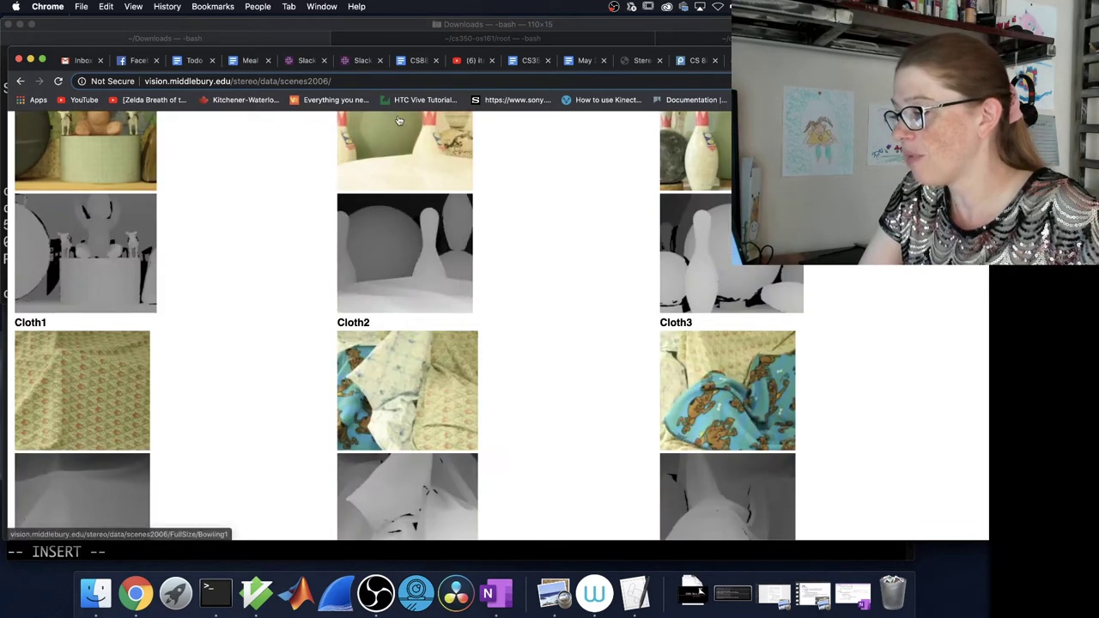
scroll(542, 314, "down", 5)
scroll(494, 341, "down", 8)
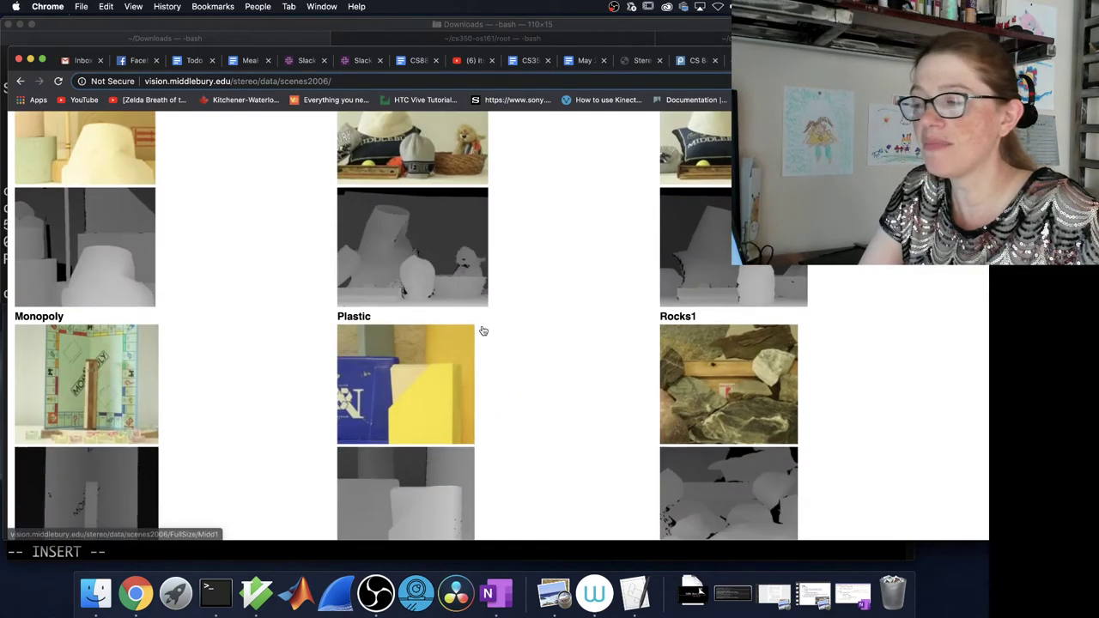
scroll(495, 342, "down", 10)
scroll(515, 367, "up", 6)
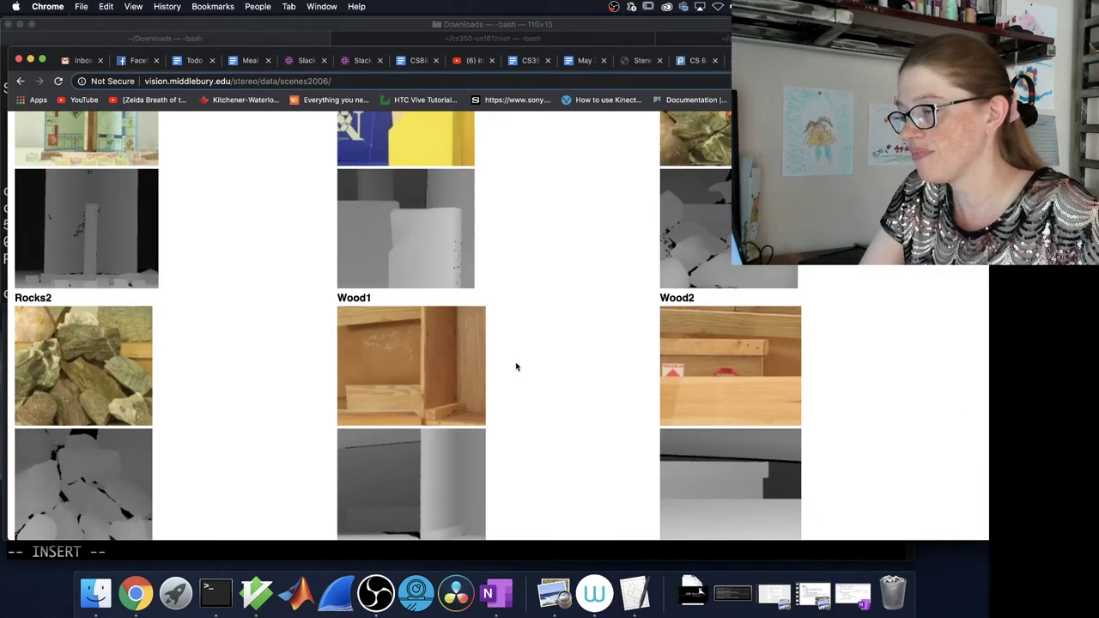
scroll(515, 367, "up", 1)
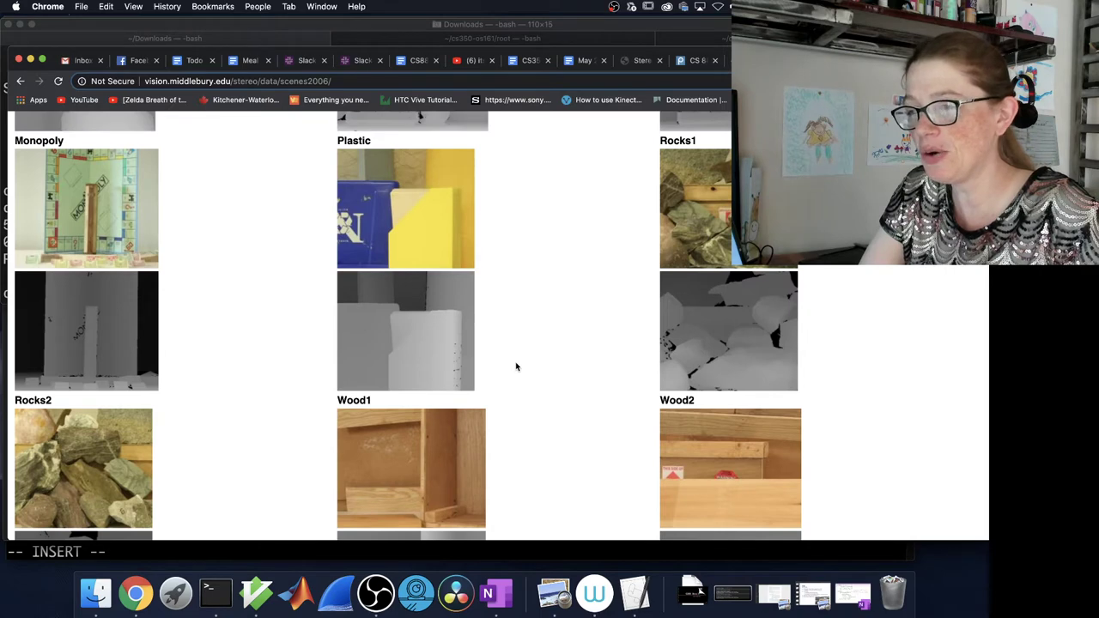
scroll(516, 367, "up", 12)
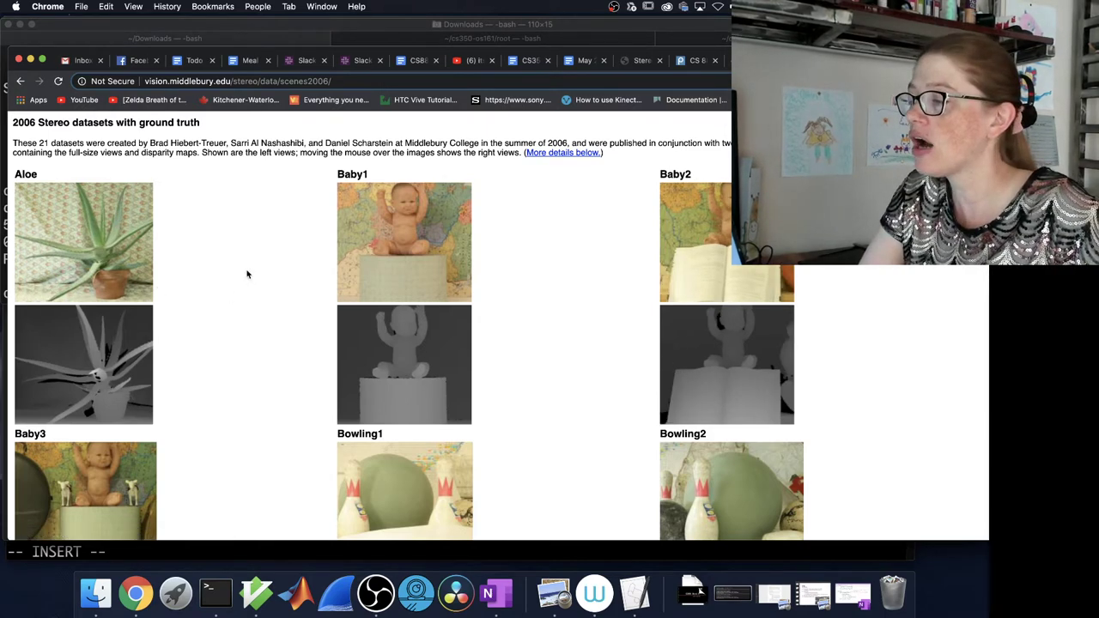
left_click(20, 81)
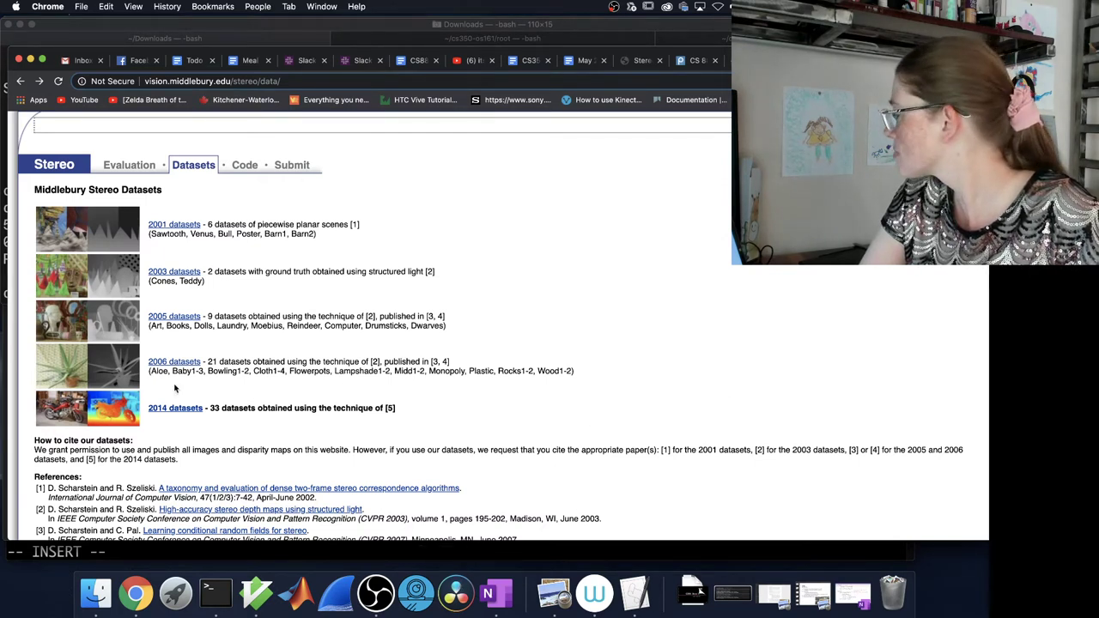
Step: Switch to CS888 Episode 2.pdf in Preview, show it full screen, and advance to page 2
right_click(554, 592)
left_click(597, 469)
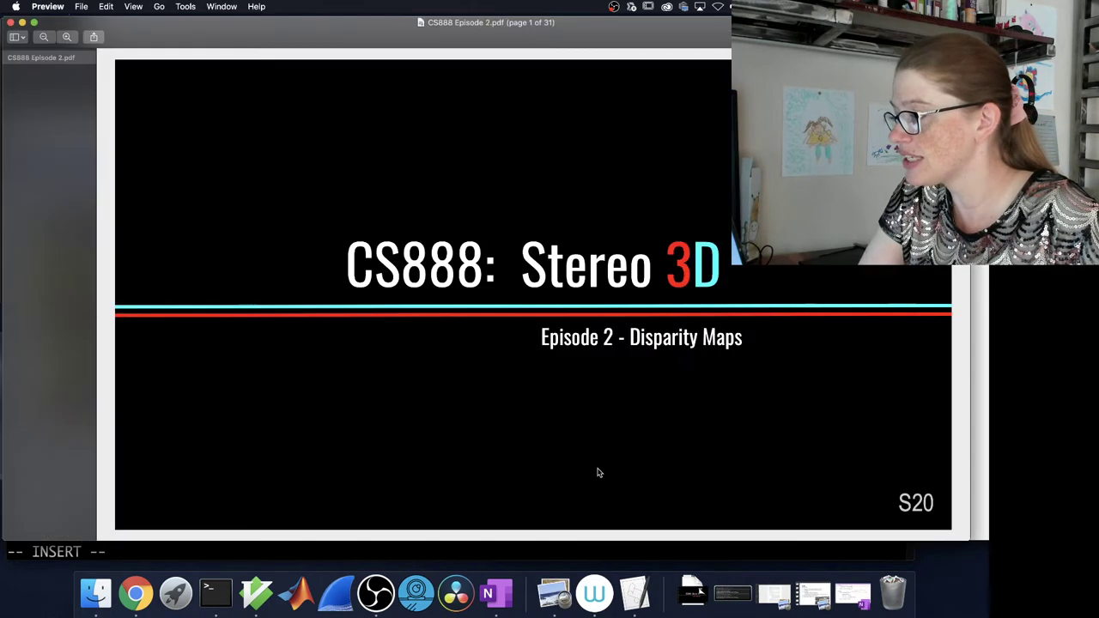
left_click(134, 6)
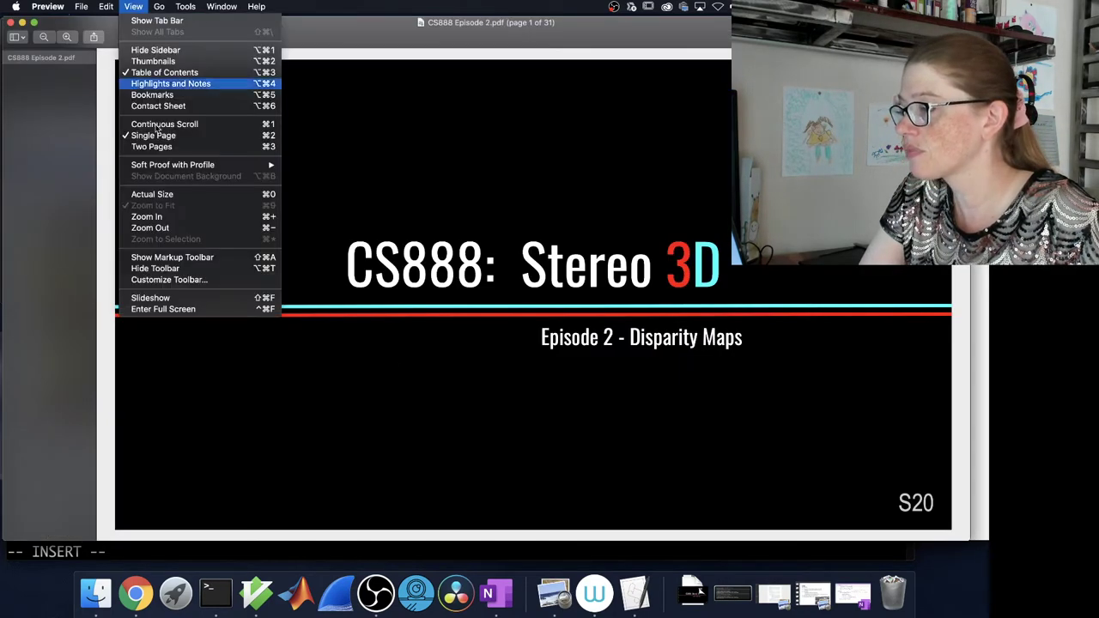
left_click(195, 311)
key("Right")
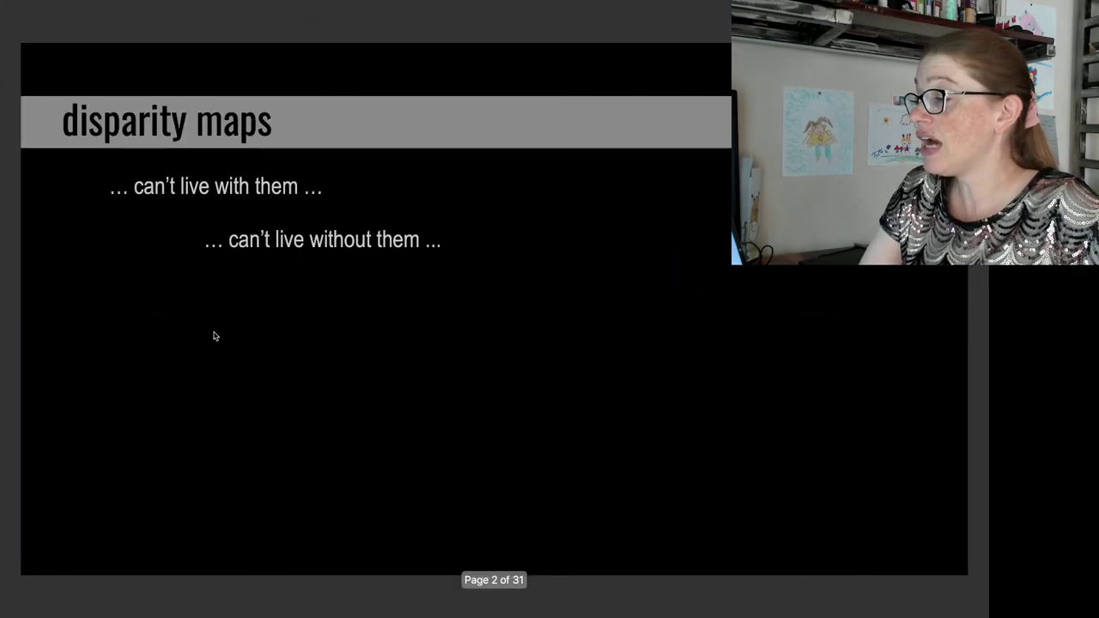